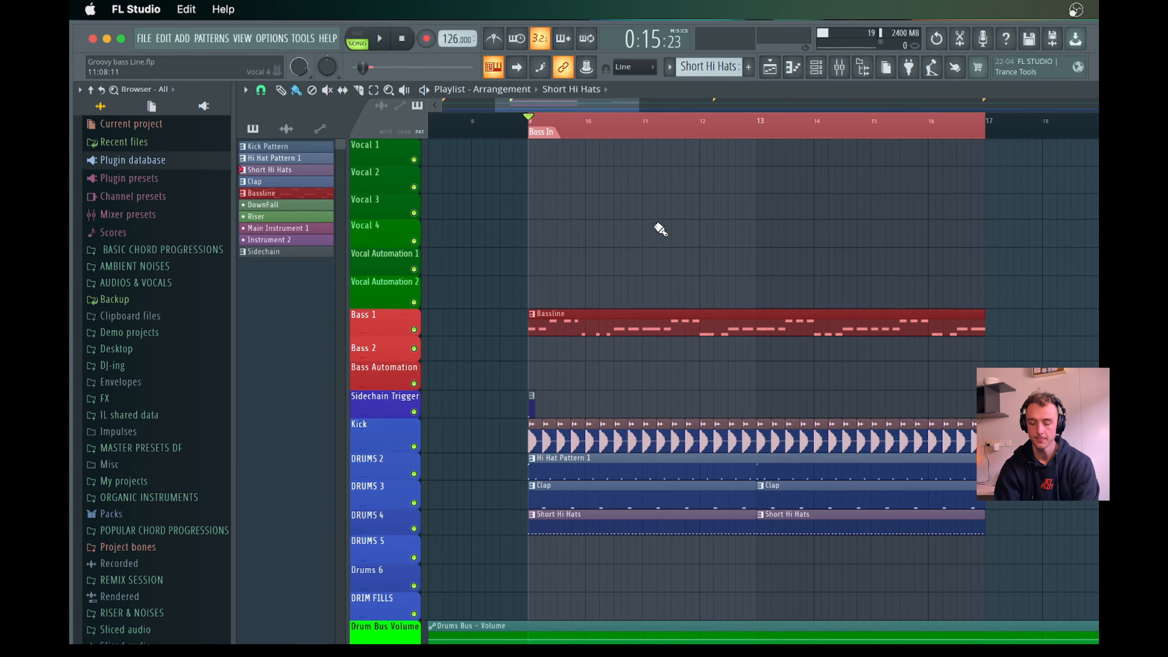
Play the Bass In section of the arrangement to listen to the bassline and drums
key(space)
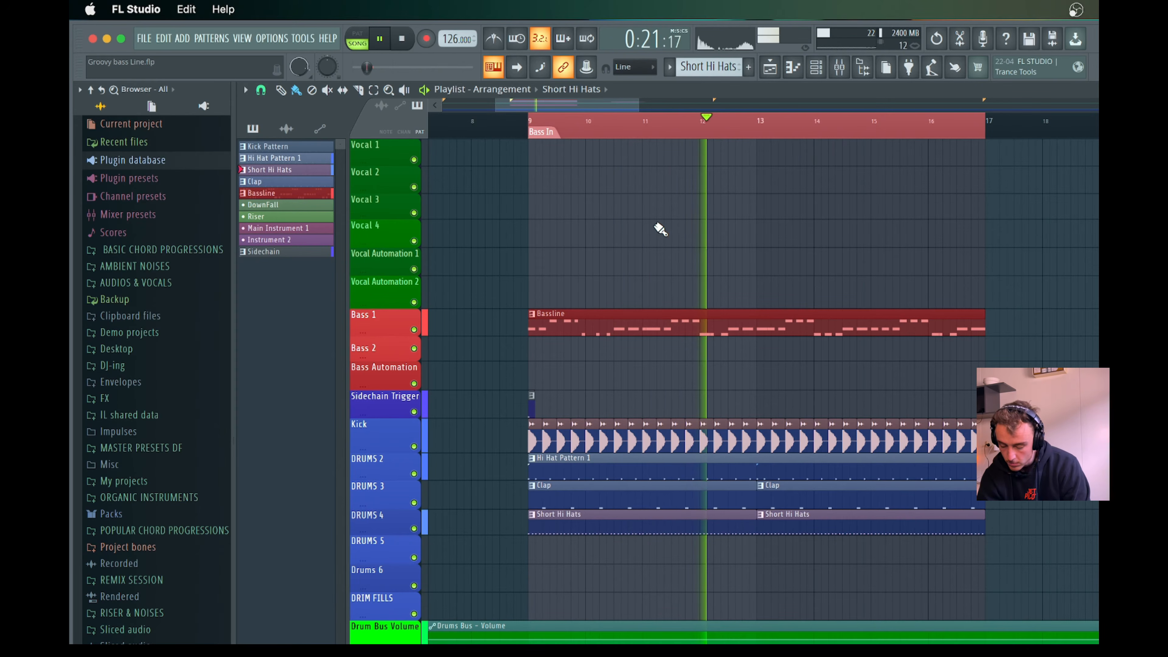
key(XF86AudioRaiseVolume)
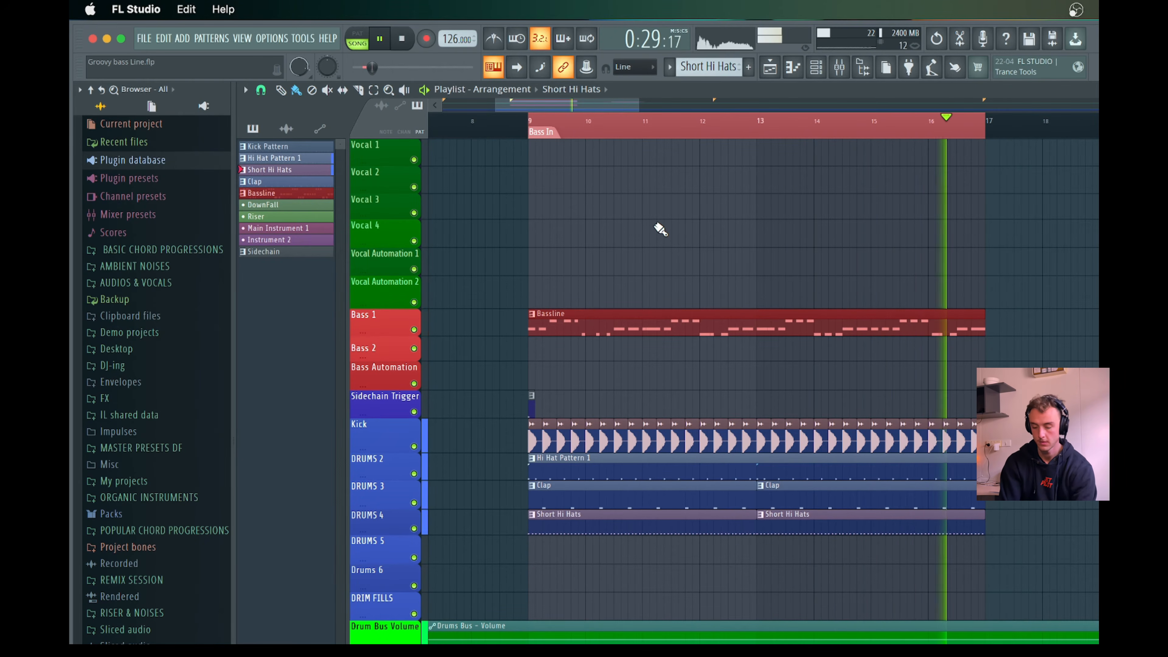
key(space)
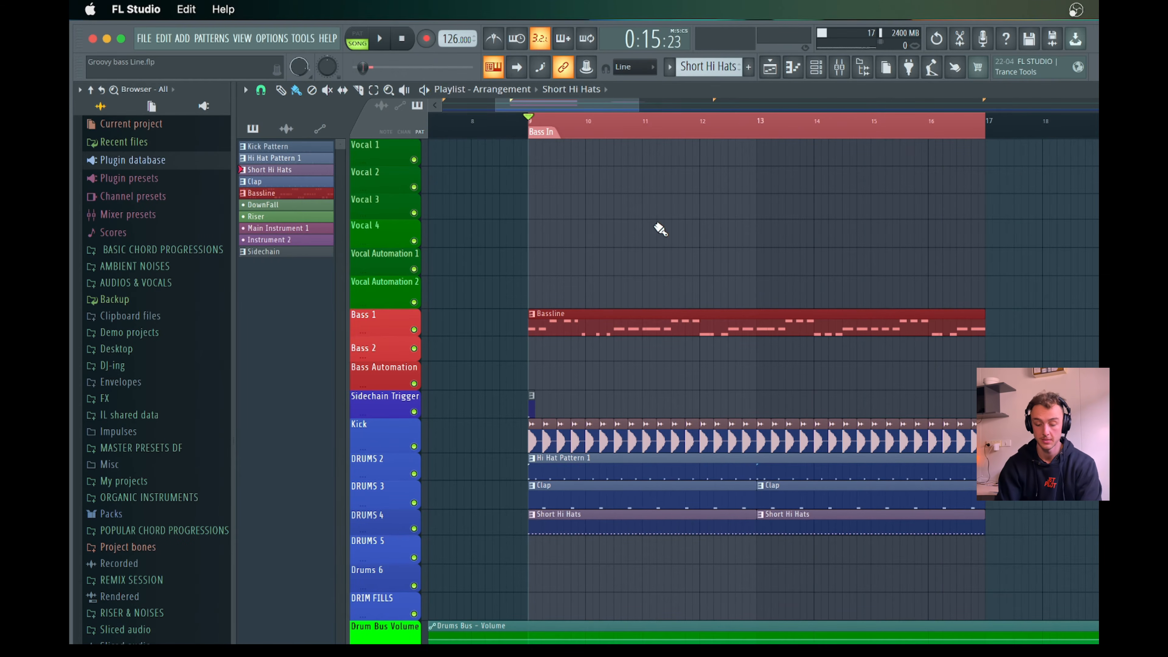
Open the mixer alongside the playlist and briefly play the Bass In section while watching the channel meters
scroll(621, 409, up, 4)
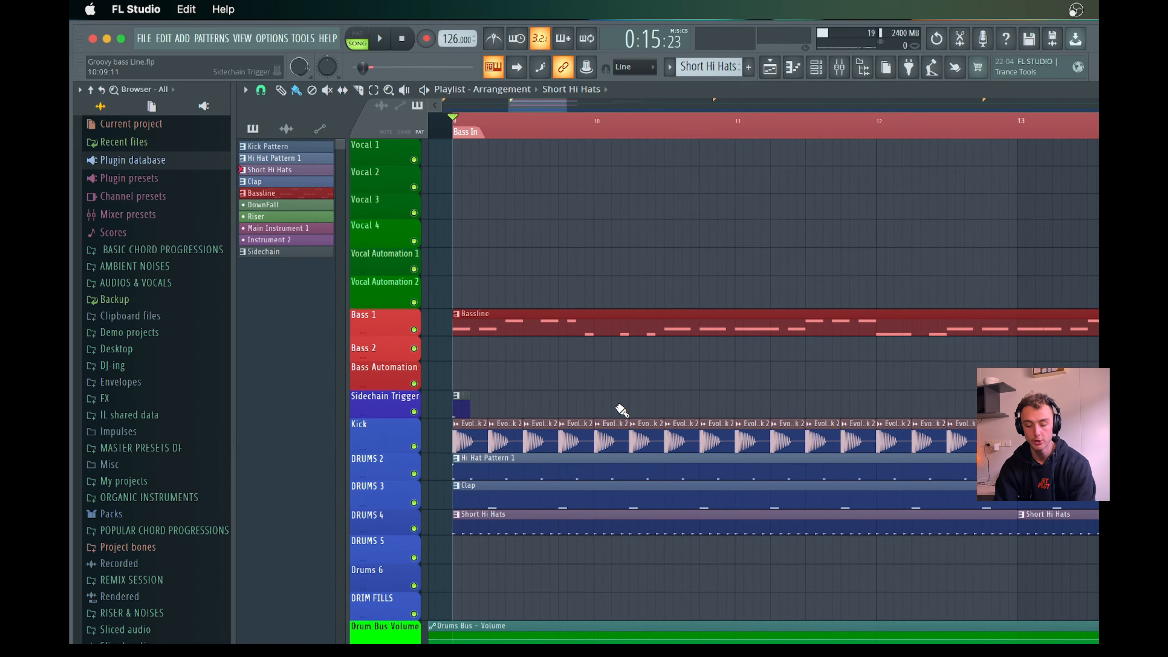
scroll(529, 378, up, 2)
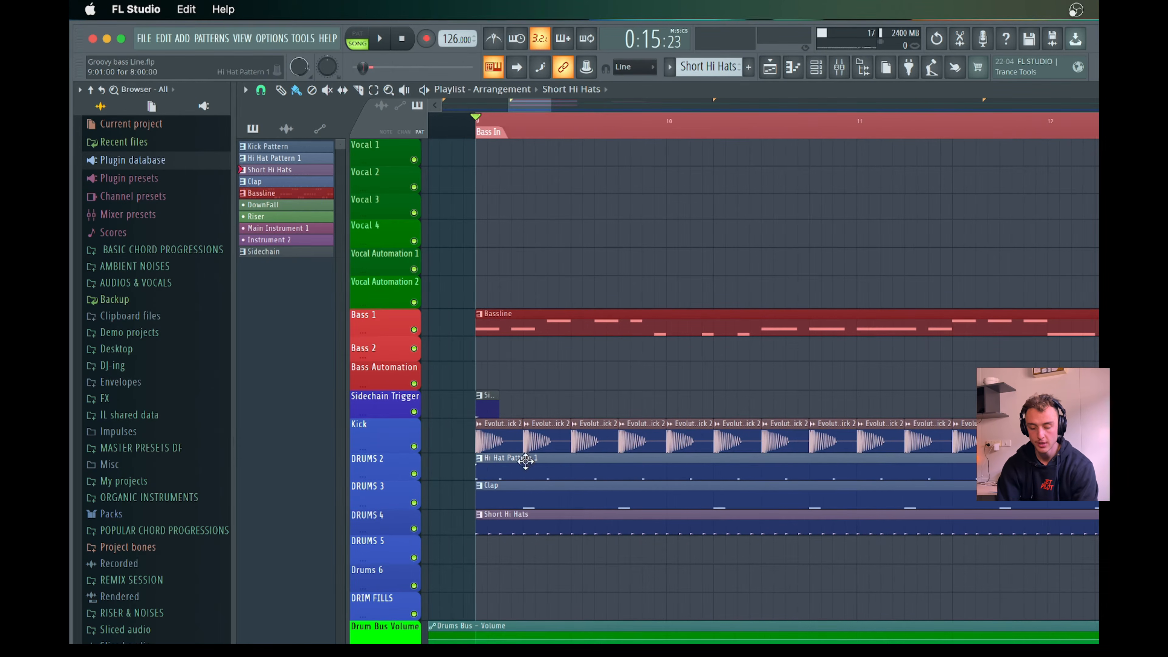
click(839, 68)
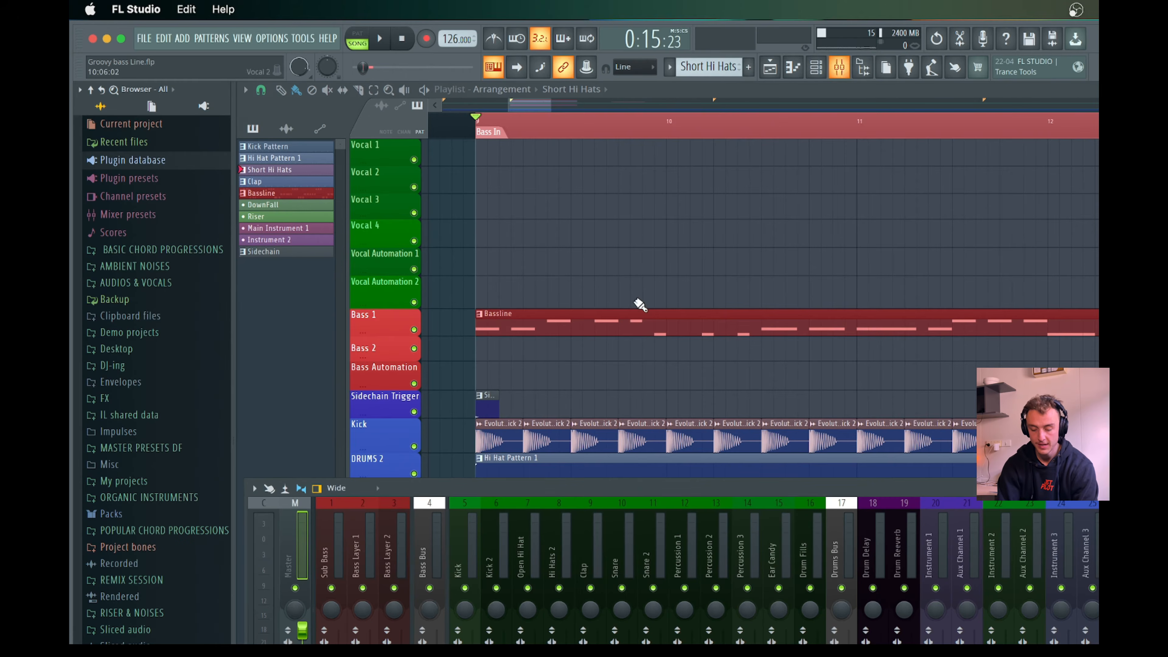
click(582, 547)
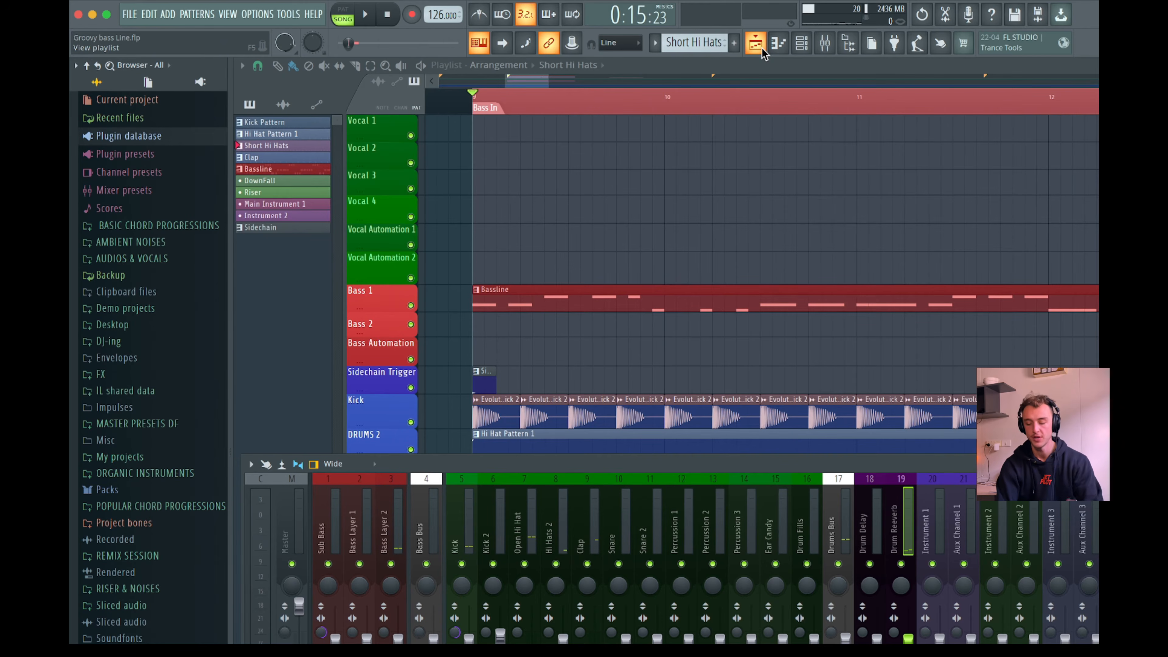
key(space)
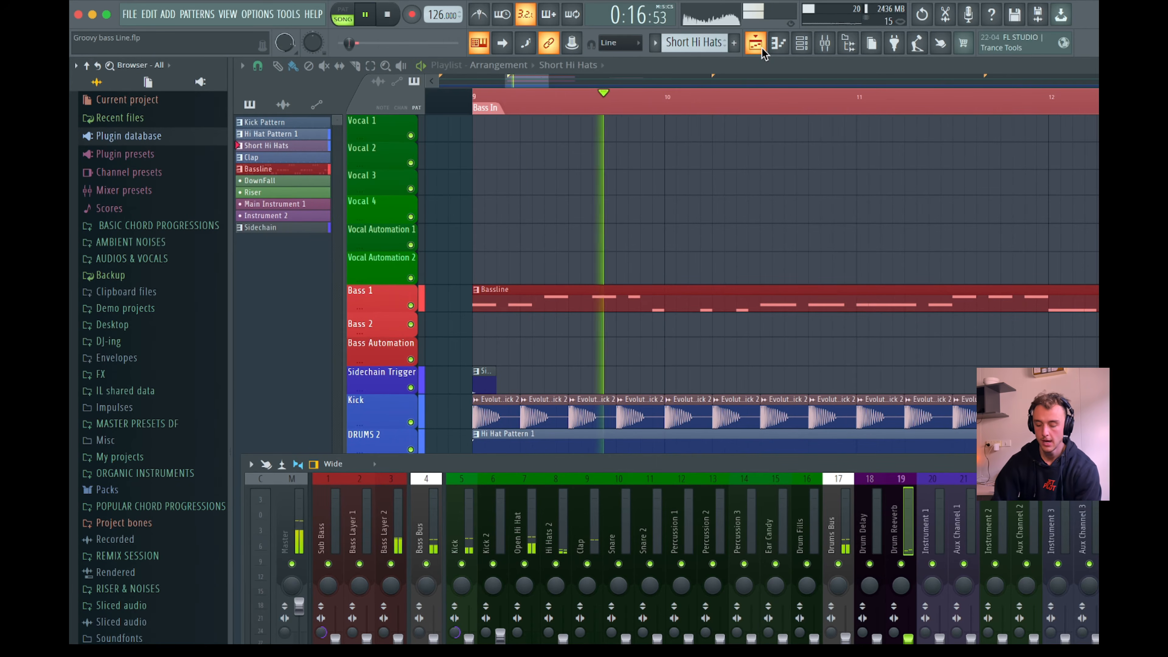
key(space)
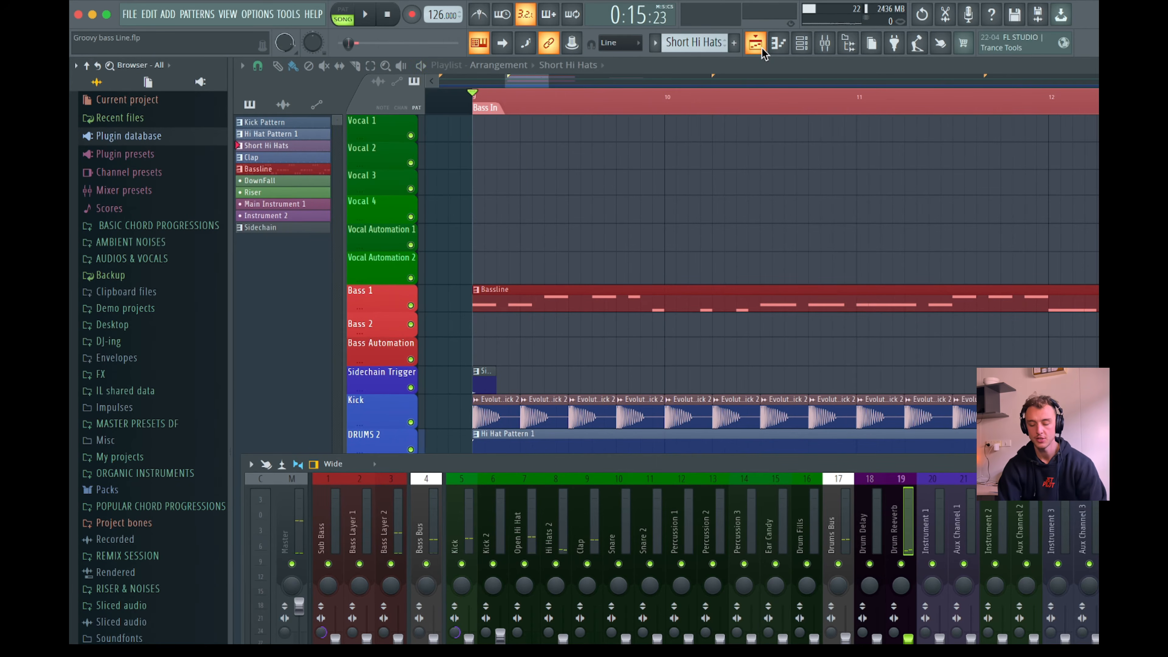
Create an automation clip for the Clap mixer track's send level to Drum Reeverb and close the mixer
click(578, 511)
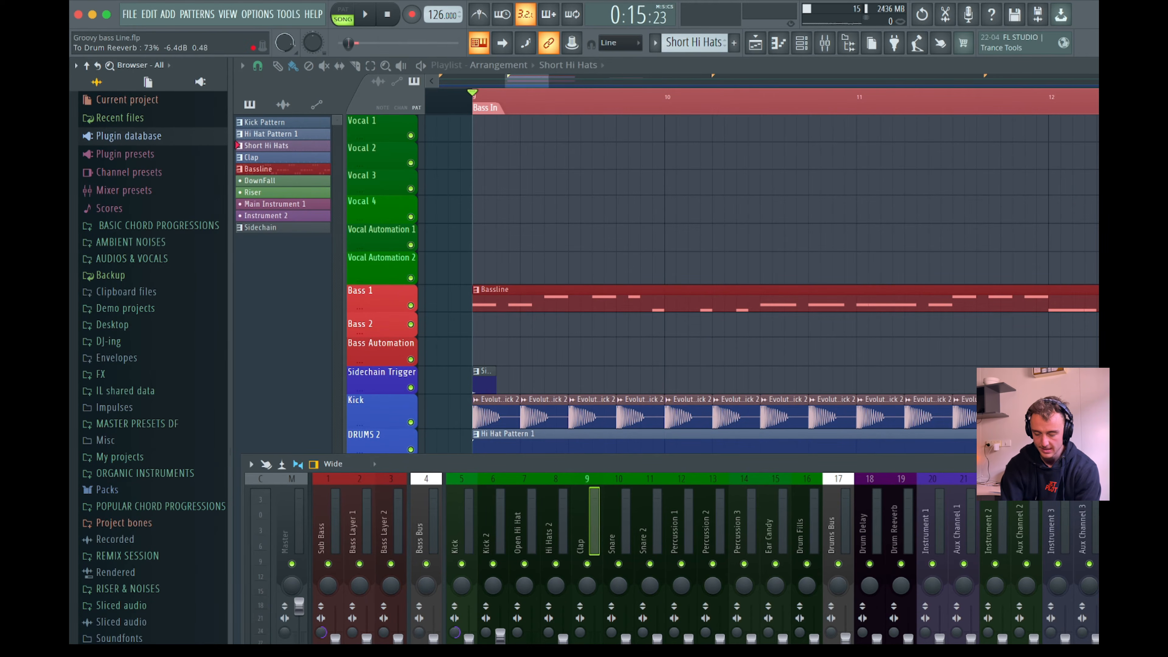
right_click(893, 632)
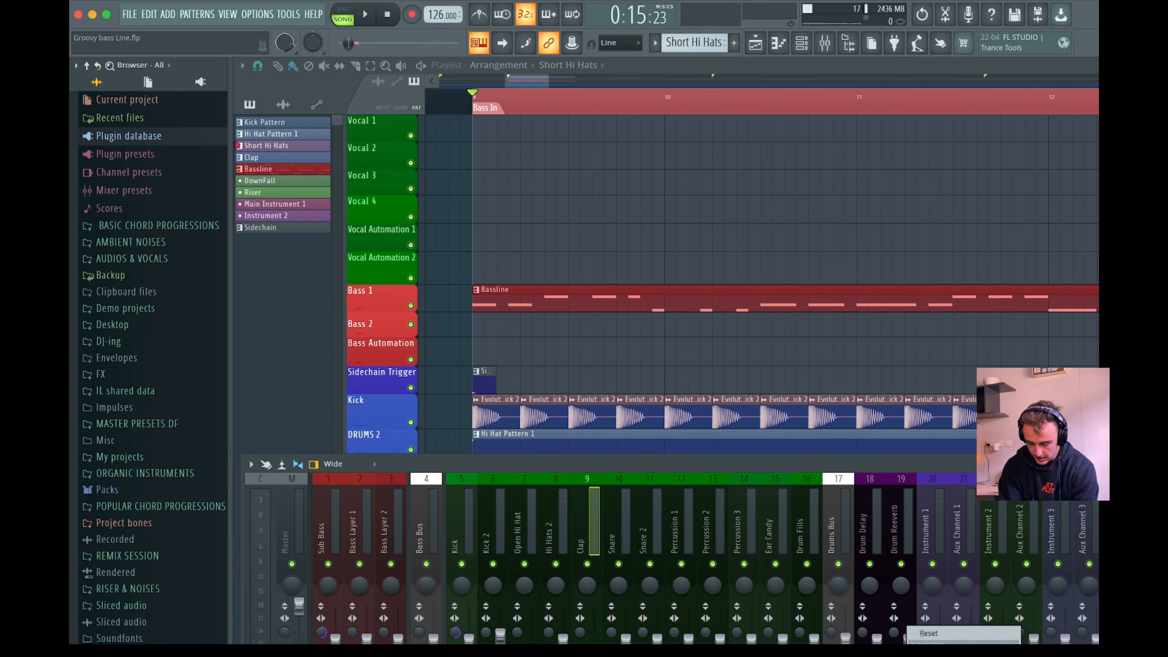
click(946, 654)
scroll(851, 442, right, 10)
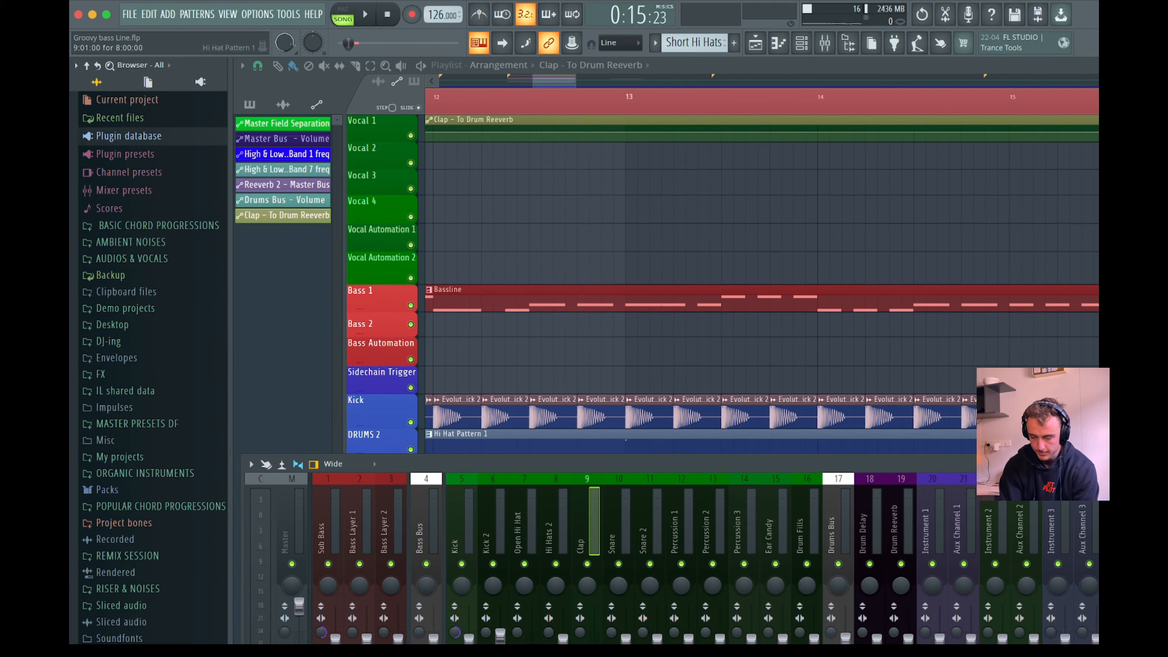
click(1090, 464)
scroll(881, 409, down, 5)
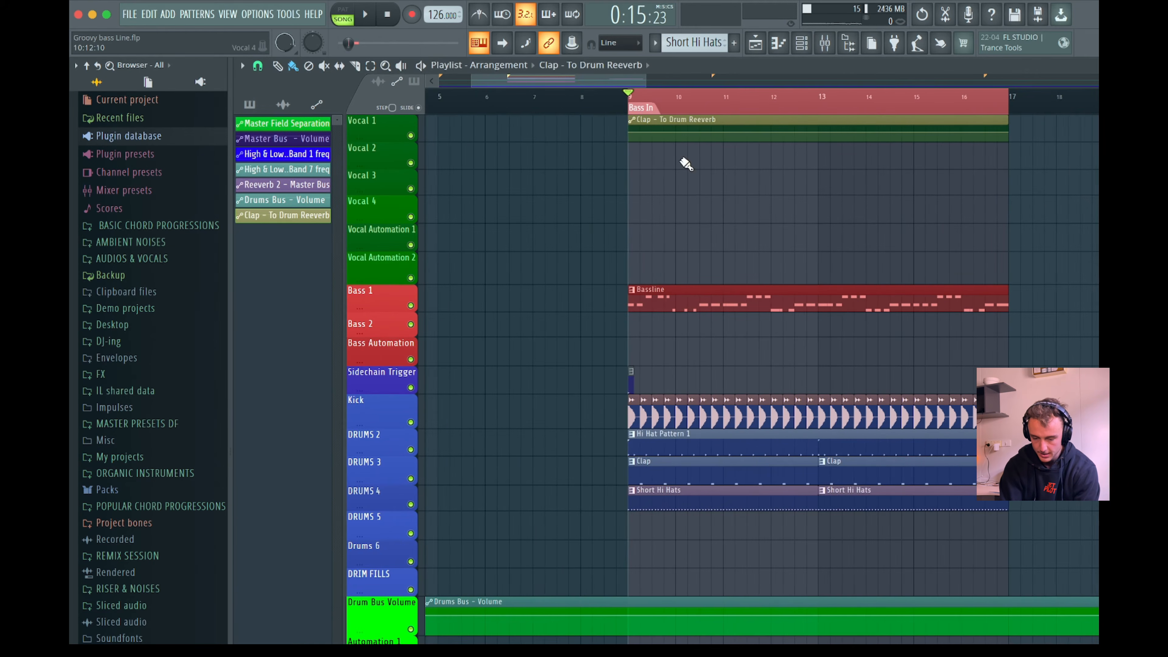
Move the Clap reverb automation clip to DRUMS 5 and shape it into one bar with a spike on the bar's second clap
drag(671, 122, 695, 511)
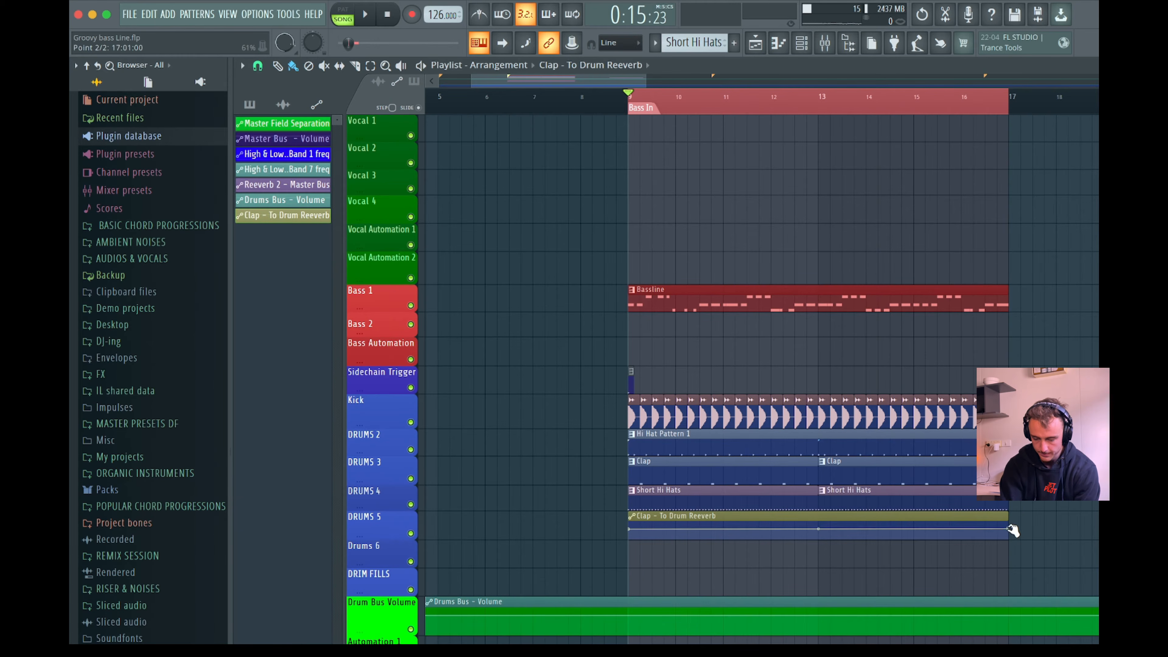
drag(1013, 530, 653, 533)
scroll(653, 532, up, 5)
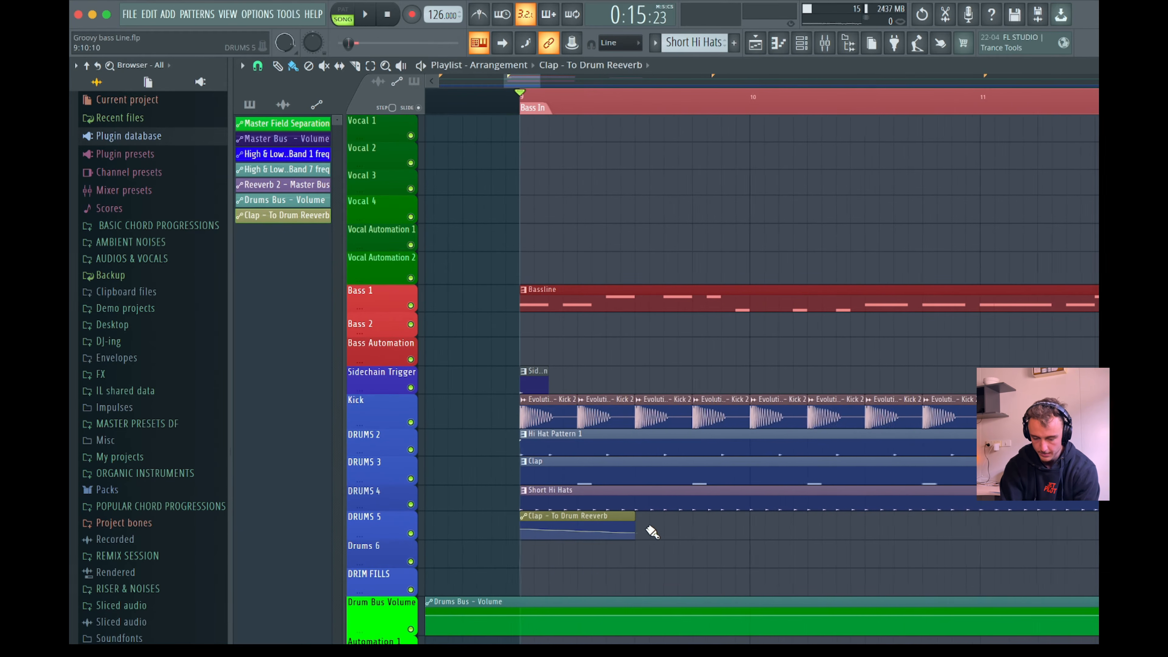
drag(395, 537, 396, 638)
scroll(445, 621, up, 5)
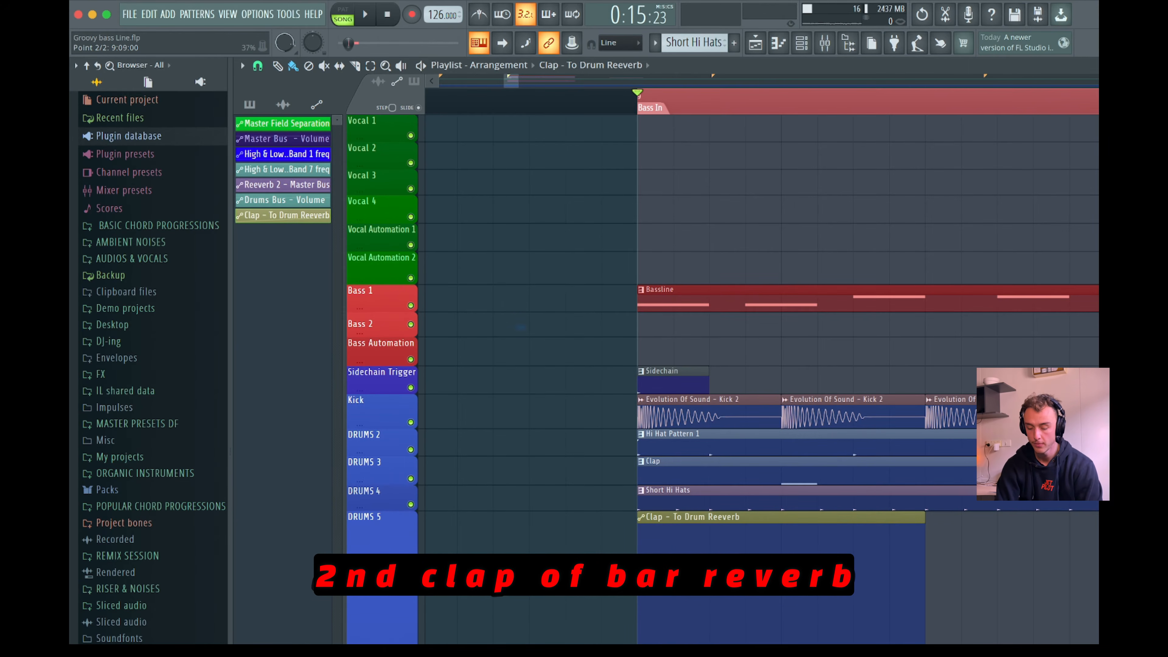
drag(926, 643, 853, 644)
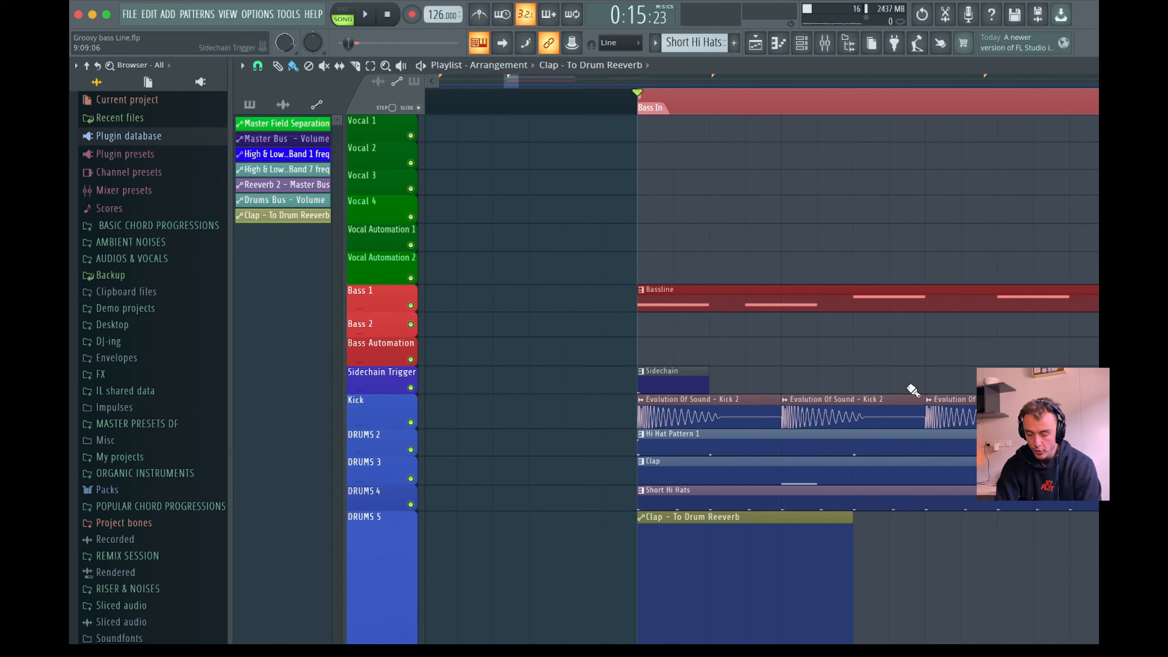
drag(849, 522, 1097, 522)
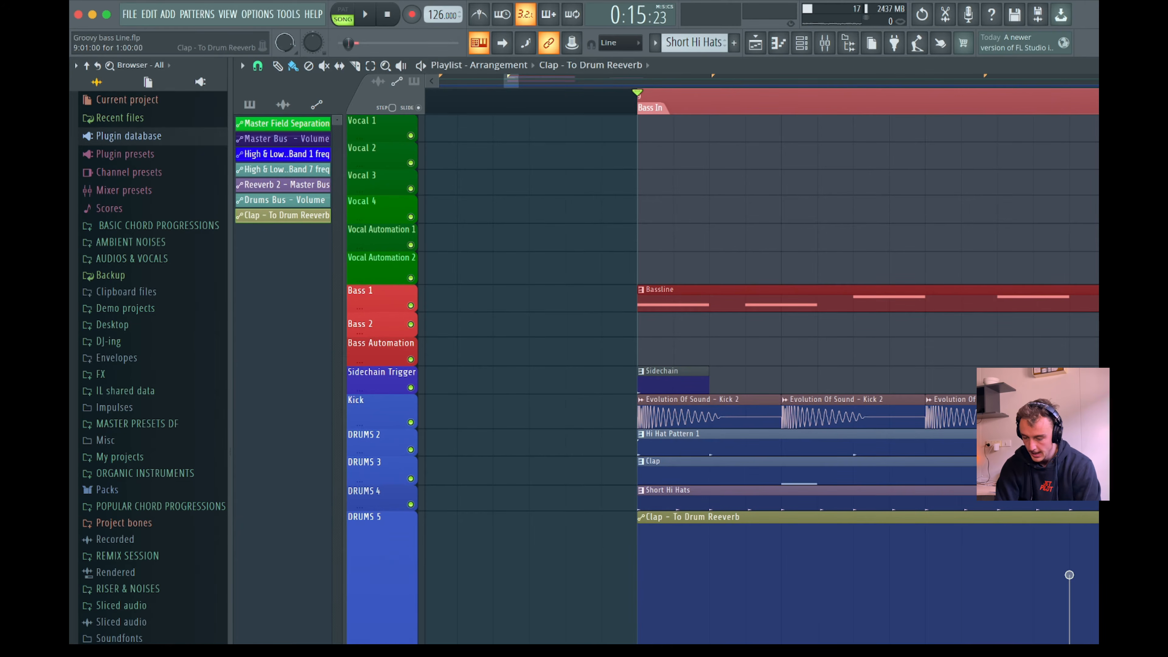
Repeat the one-bar Clap - To Drum Reeverb clip along DRUMS 5 to fill bars 9 through 16
scroll(666, 460, left, 5)
scroll(618, 440, down, 5)
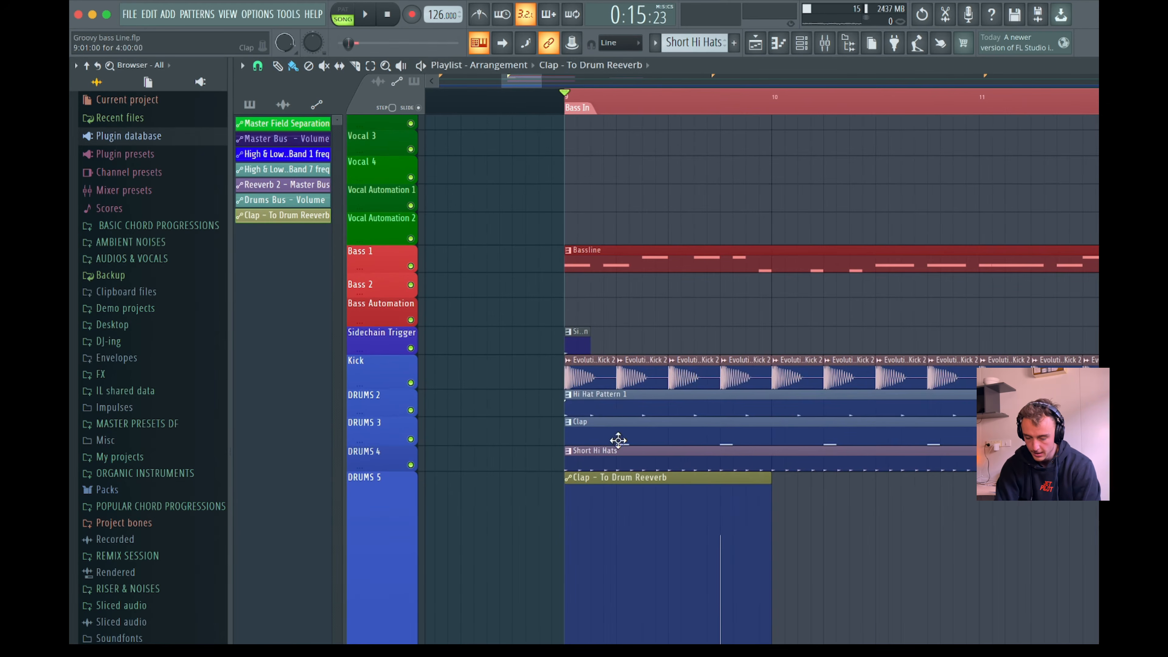
key(super+d)
scroll(666, 523, down, 2)
click(534, 483)
key(super+b)
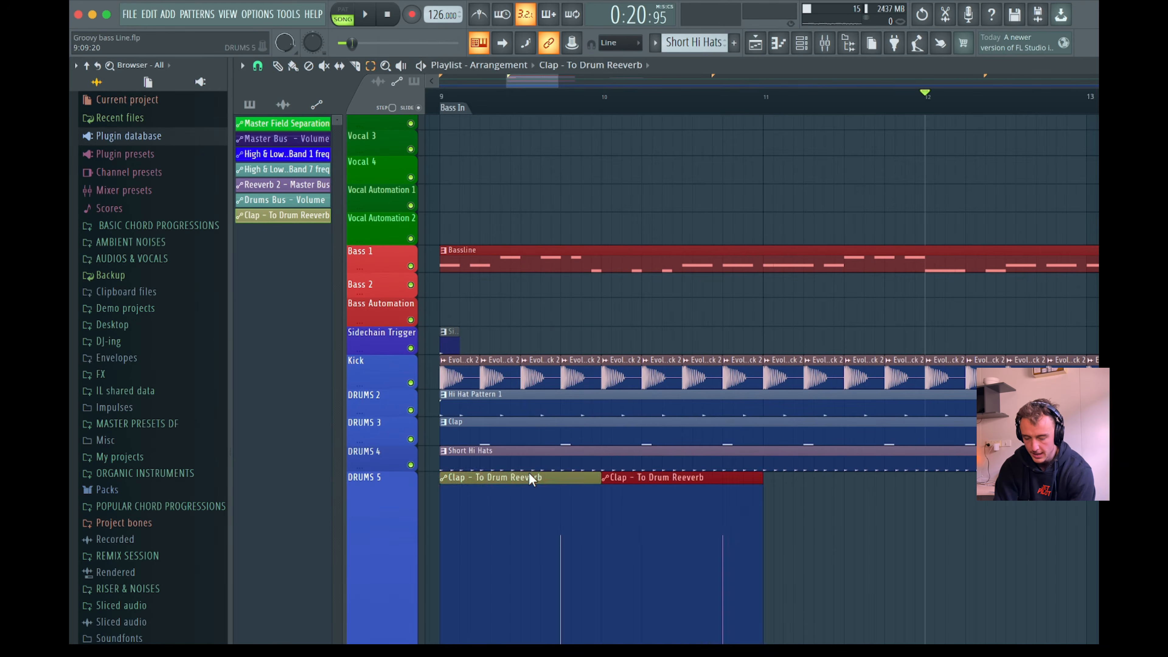
key(super+b)
key(super+b)
scroll(952, 434, down, 5)
scroll(951, 434, right, 3)
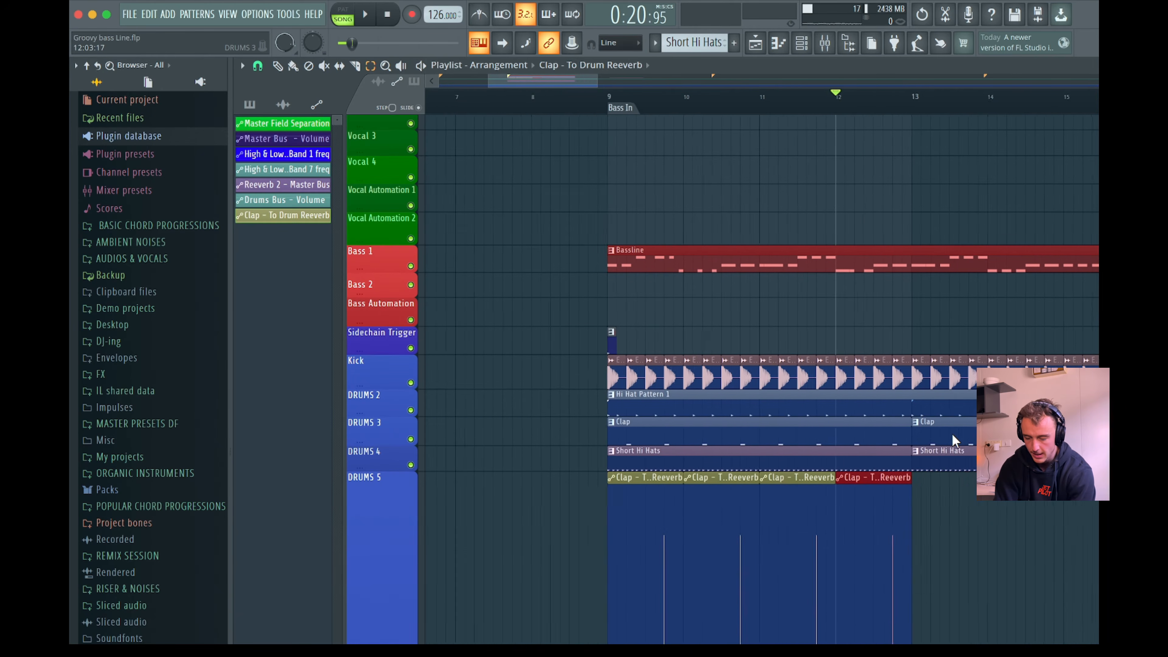
key(super+b)
key(super+b)
key(super+b)
Play the arrangement to hear the automated clap reverb, and switch the playlist to the Draw tool
key(space)
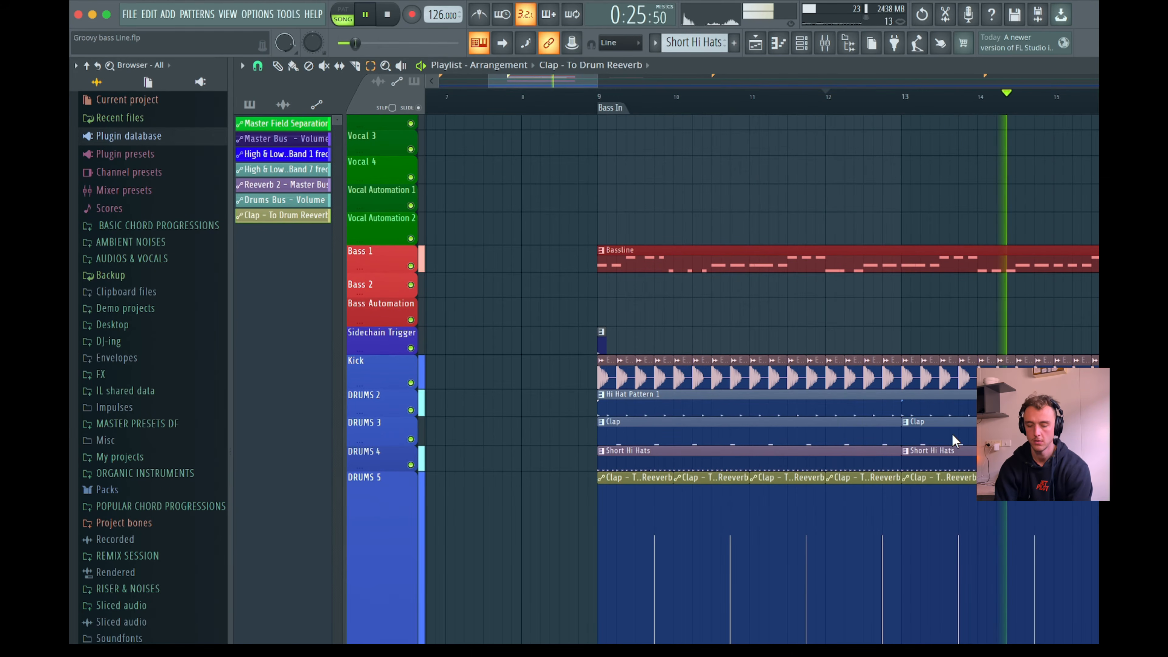
click(324, 69)
click(278, 65)
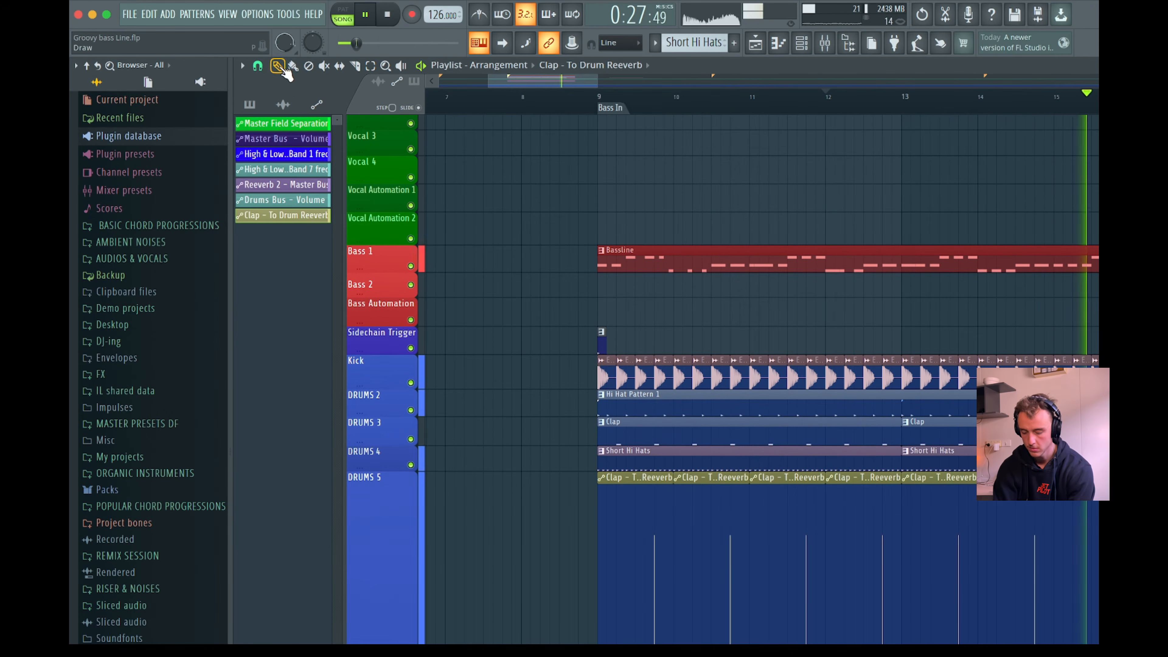
ctrl+scroll(649, 554, up, 2)
key(space)
Show the lower drum tracks in the playlist and open the mixer
ctrl+scroll(650, 553, up, 1)
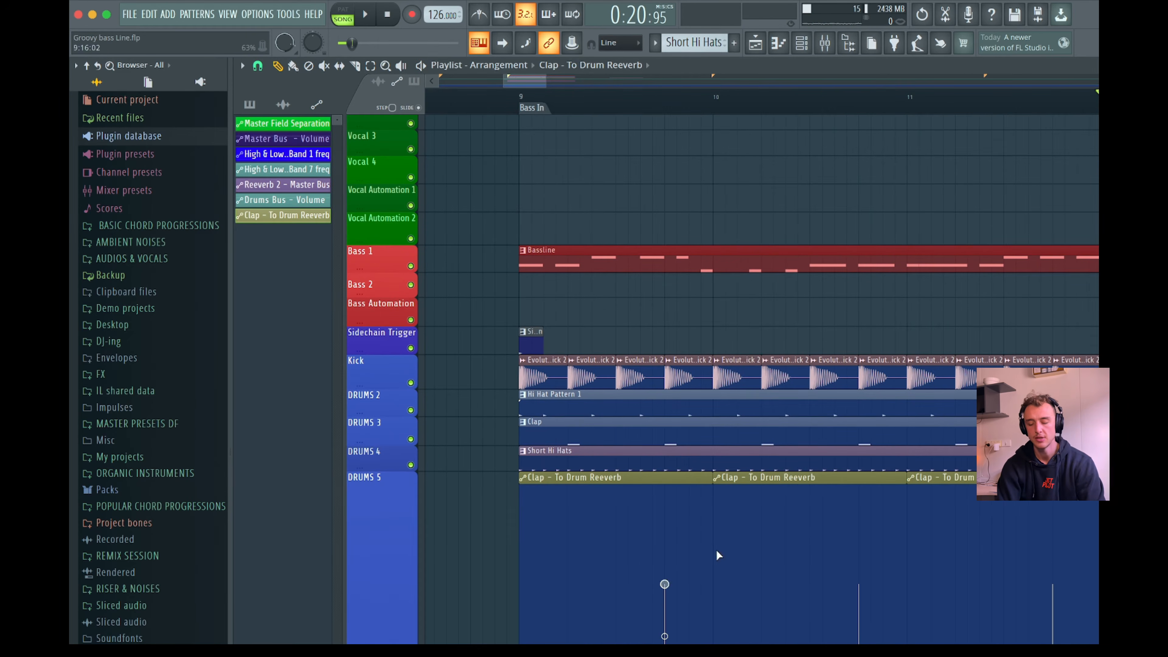
scroll(645, 434, down, 3)
scroll(644, 433, down, 1)
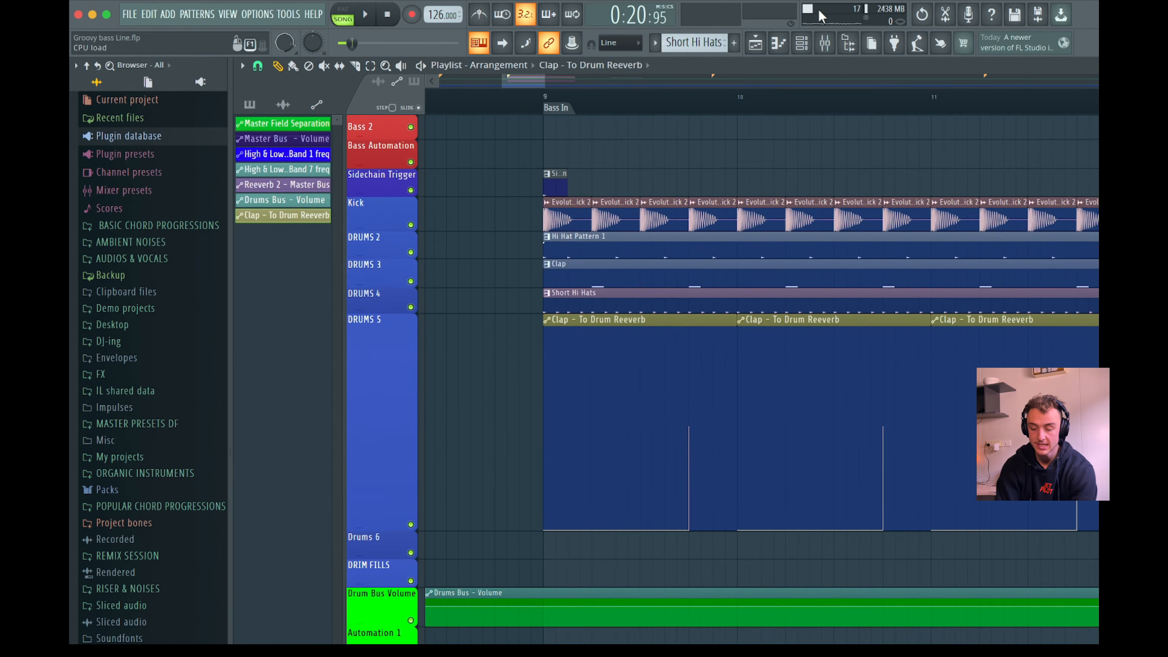
click(825, 43)
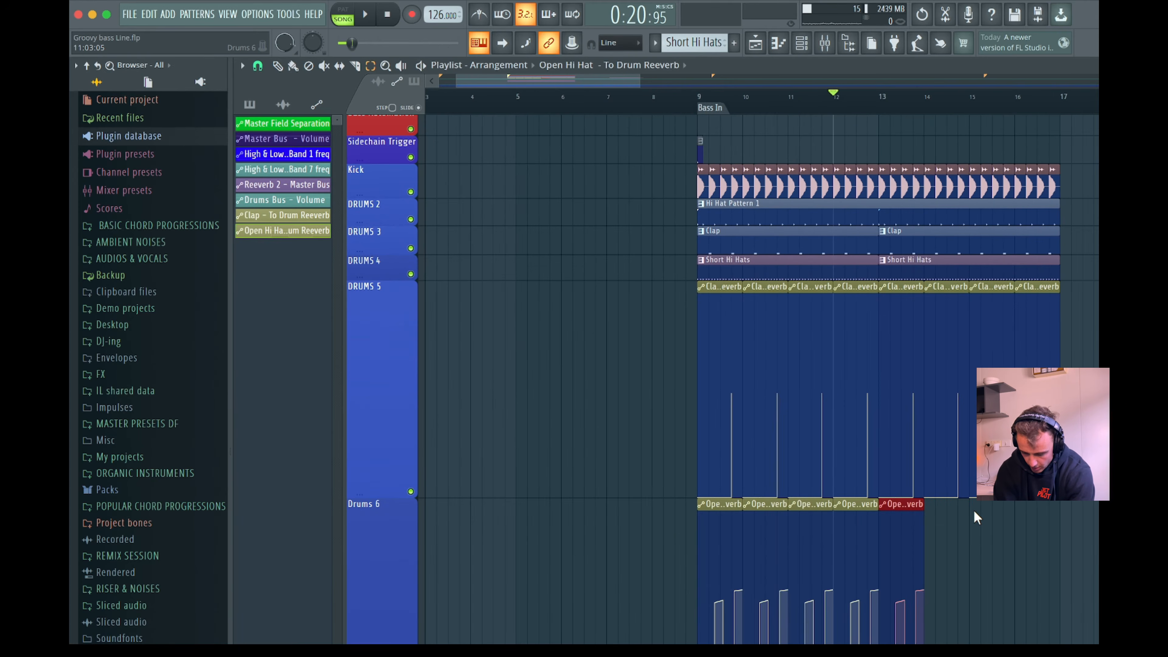
Repeat the one-bar Open Hi Hat - To Drum Reeverb clip along Drums 6 through bar 16
key(ctrl+b)
key(ctrl+b)
key(ctrl+b)
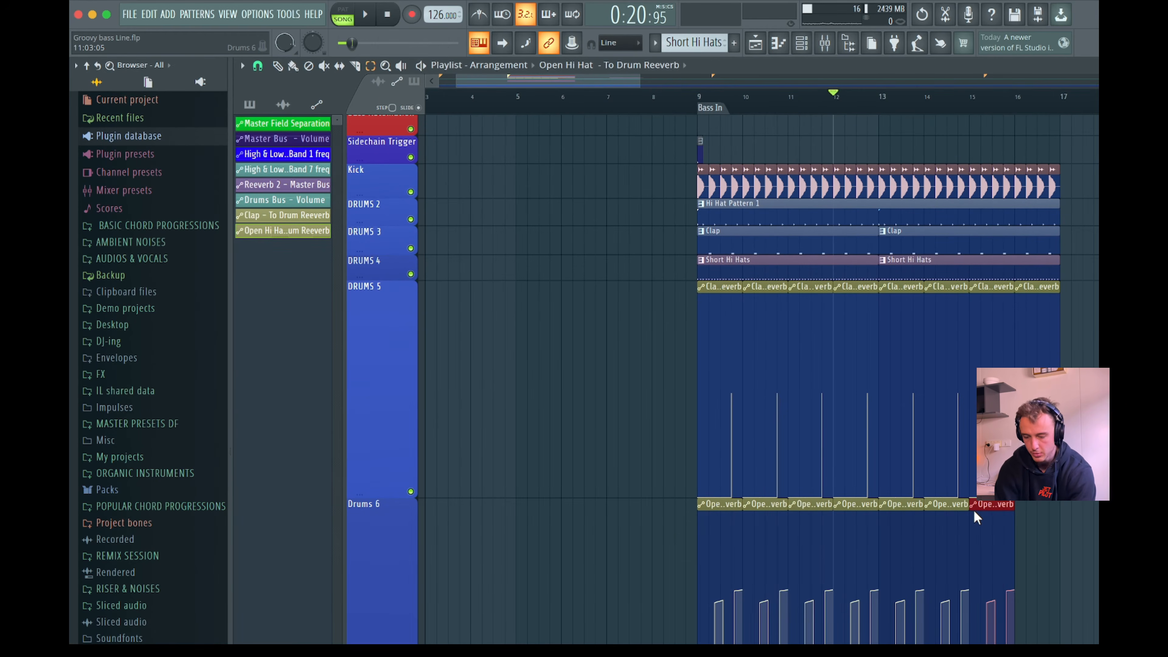
Play the arrangement from bar 9 to listen to the clap and open hi-hat reverb automation together
scroll(745, 317, up, 3)
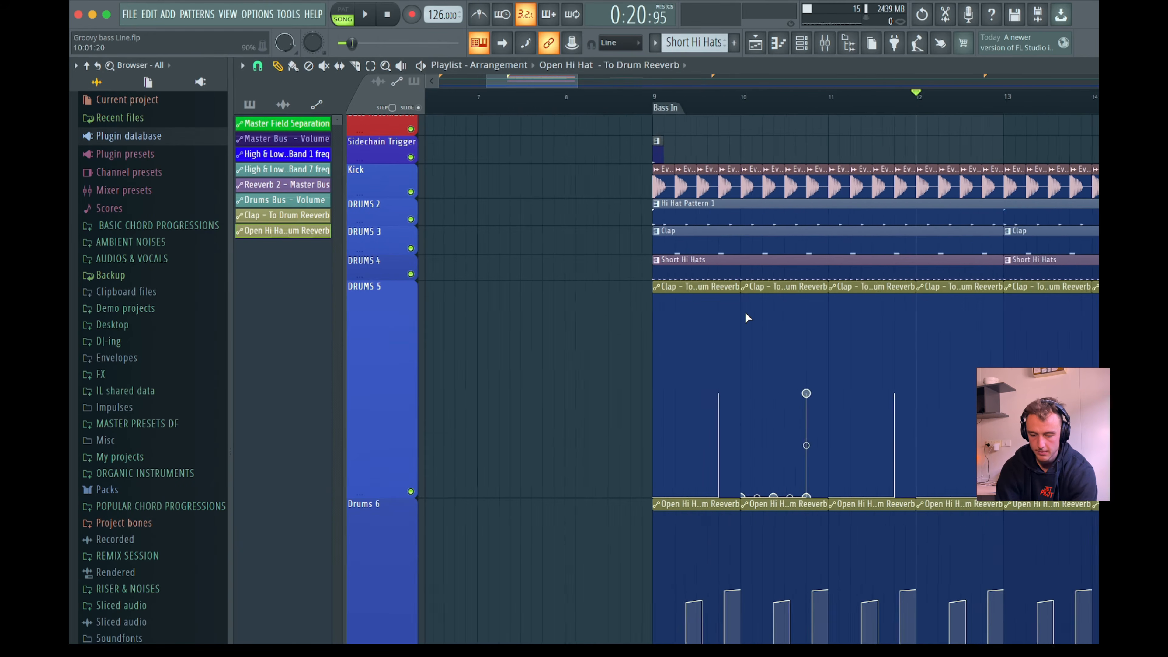
click(653, 97)
key(space)
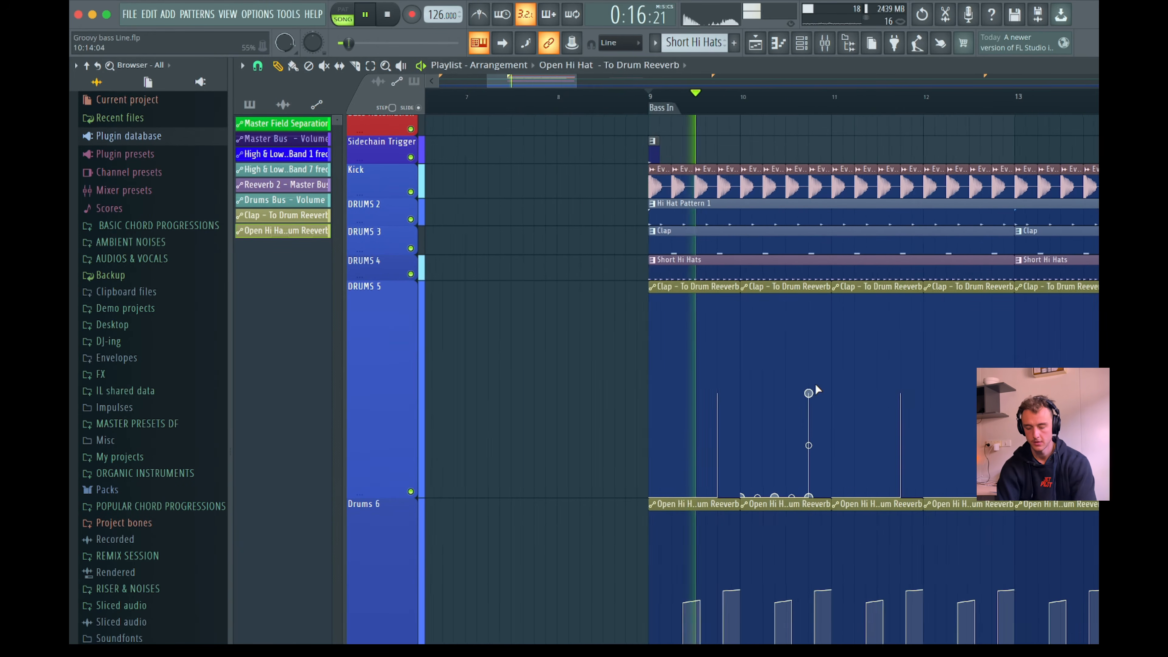
scroll(815, 384, up, 3)
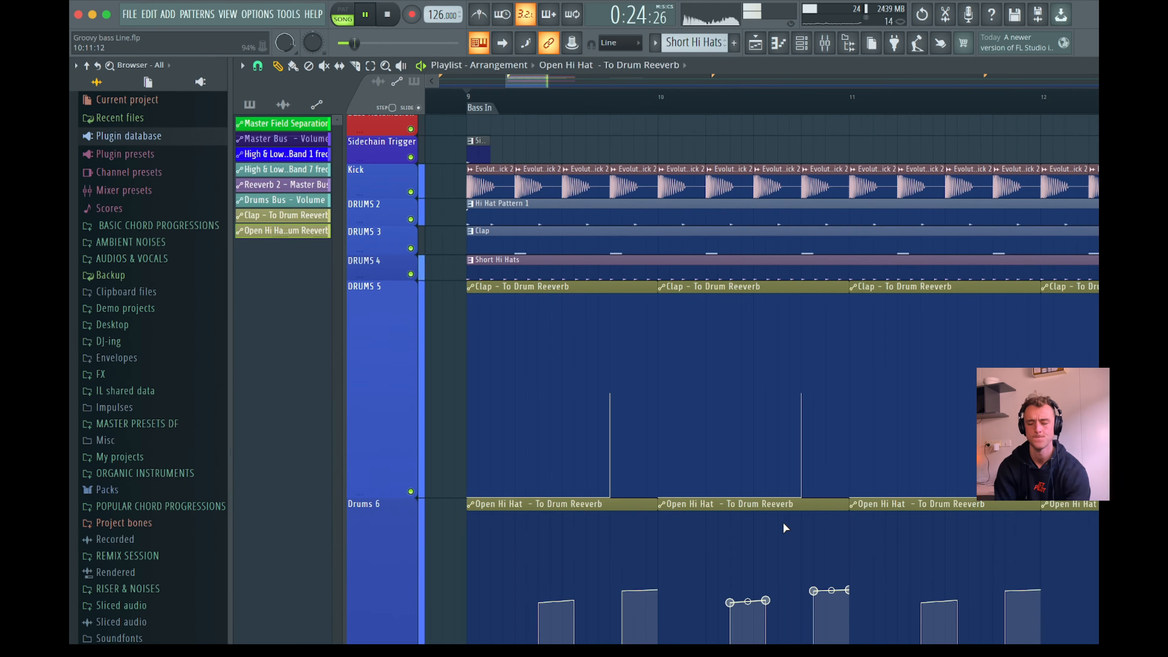
scroll(783, 522, down, 4)
scroll(783, 522, up, 1)
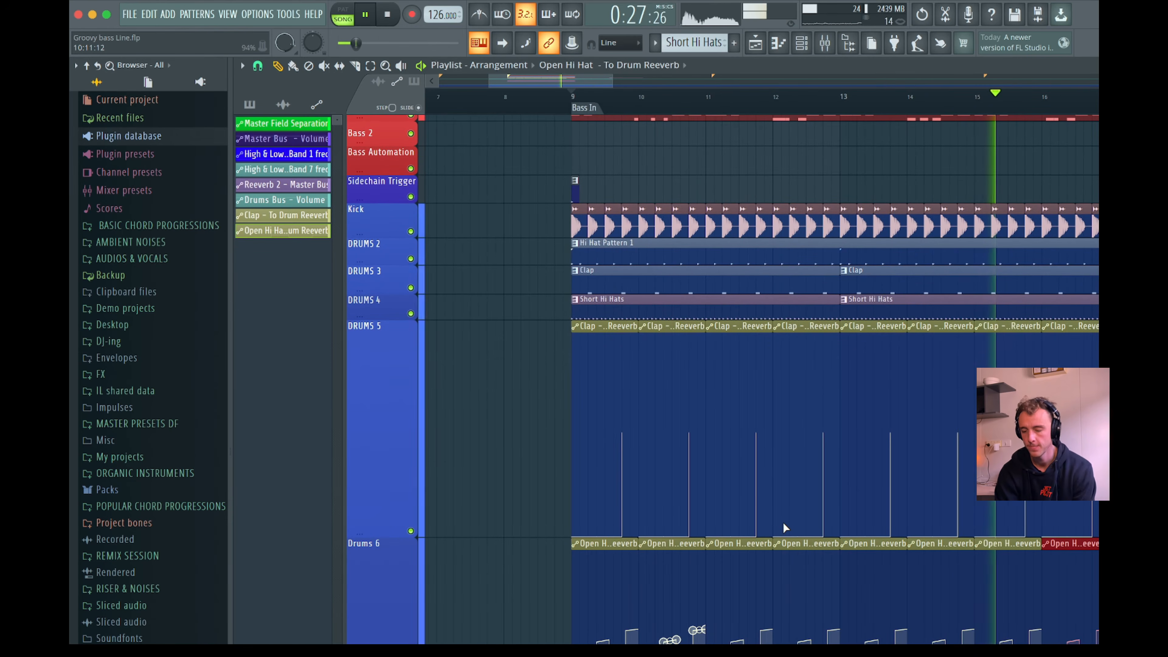
key(space)
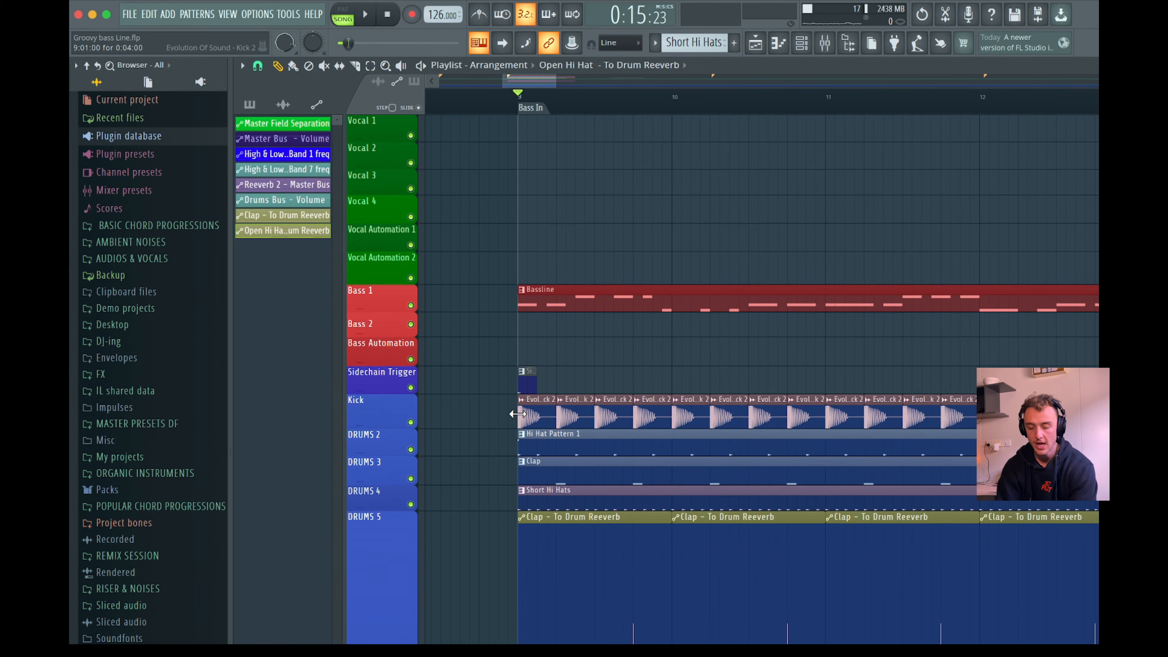
Open the channel rack and set its filter to show all channels
scroll(551, 449, up, 3)
click(802, 44)
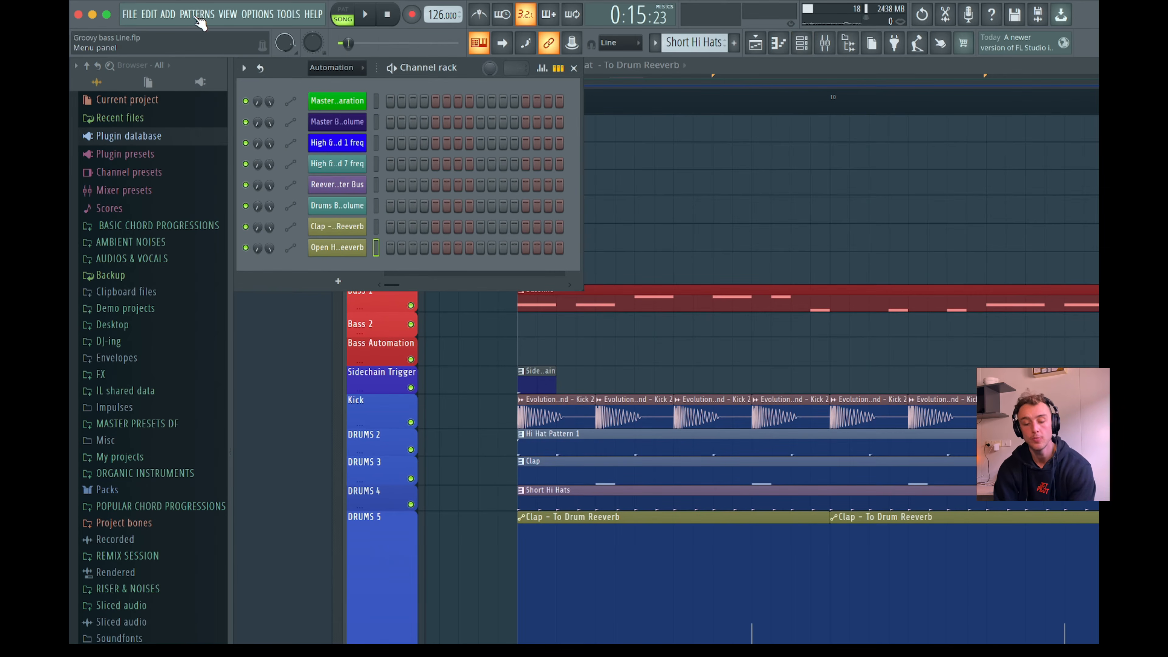
click(329, 68)
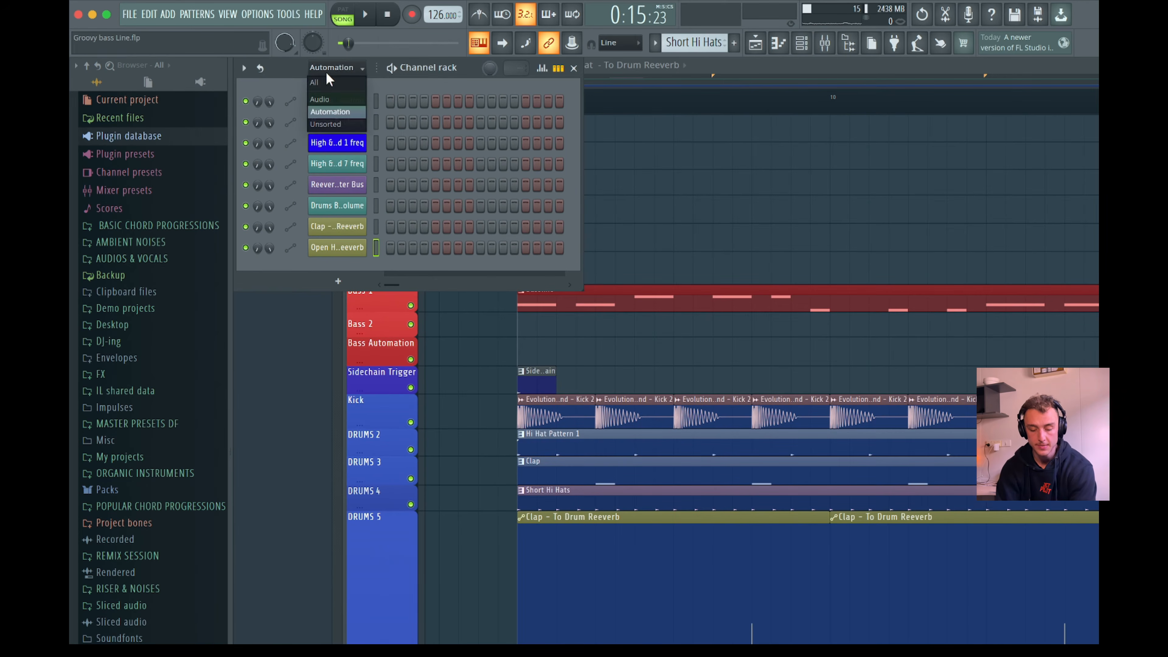
click(326, 83)
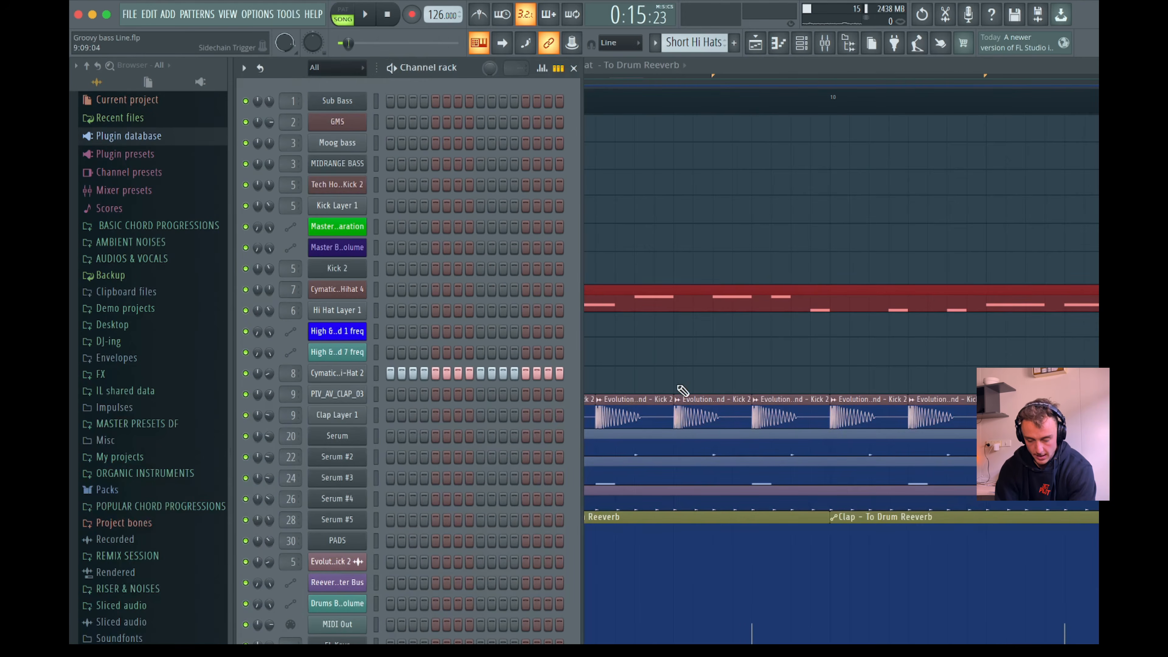
Play the start of the Bass In section from bar 9 briefly
scroll(682, 391, left, 6)
scroll(860, 436, up, 3)
key(space)
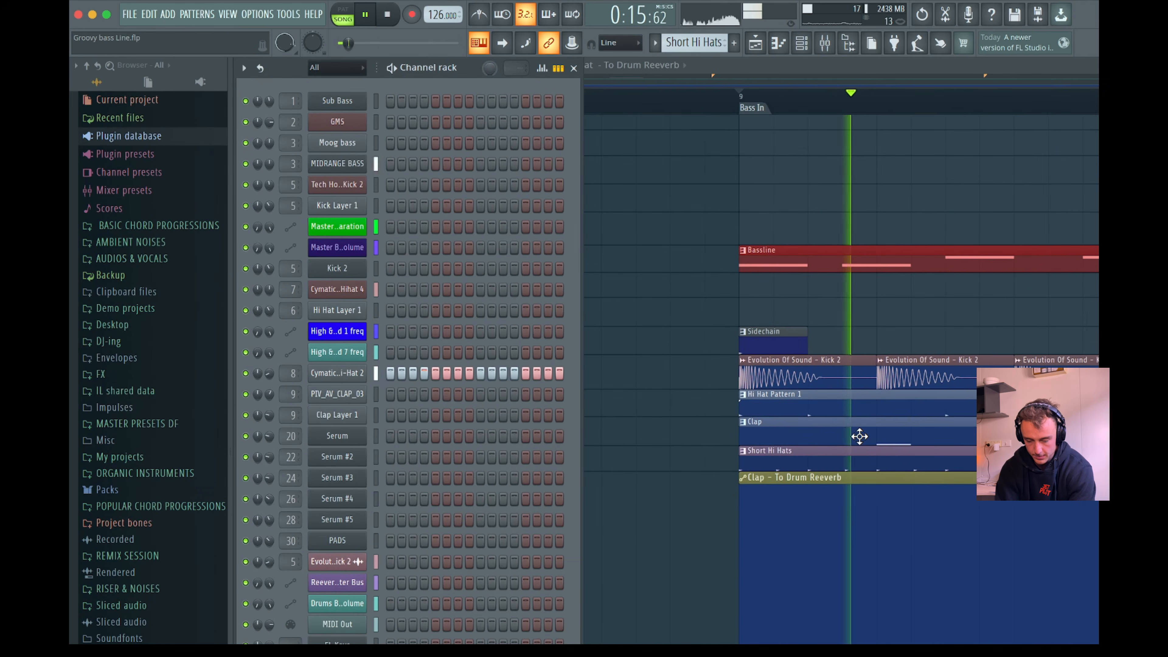
key(space)
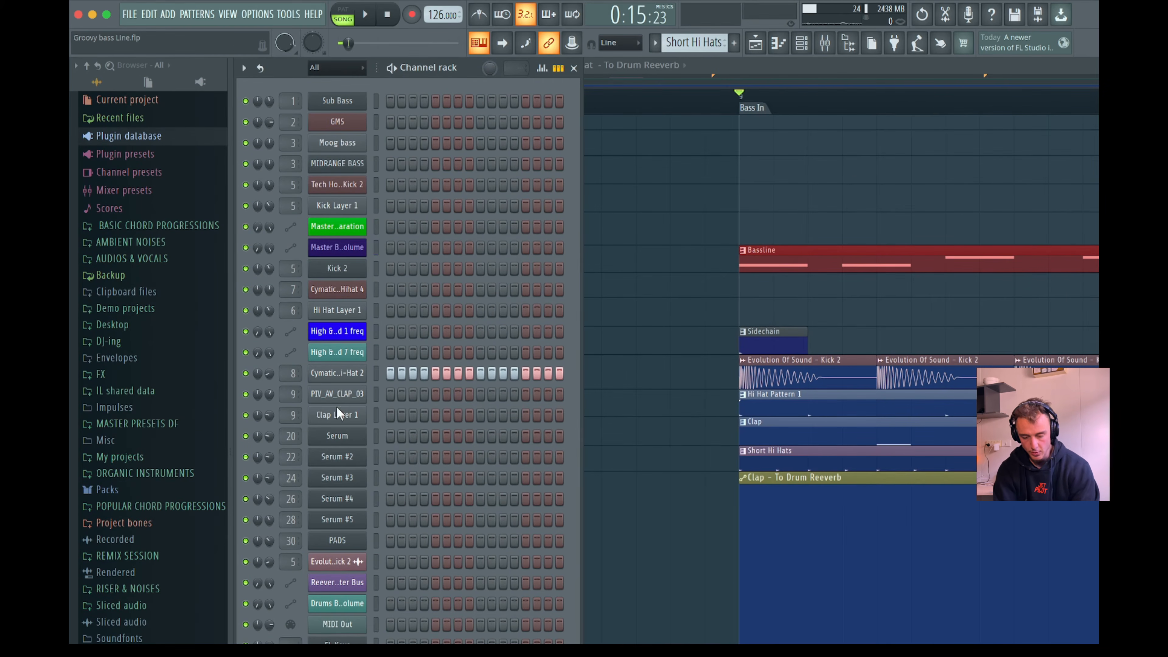
Load the PIV_AV_CLAP_01 sample into the empty Clap Layer 1 sampler channel and close its channel window
click(336, 415)
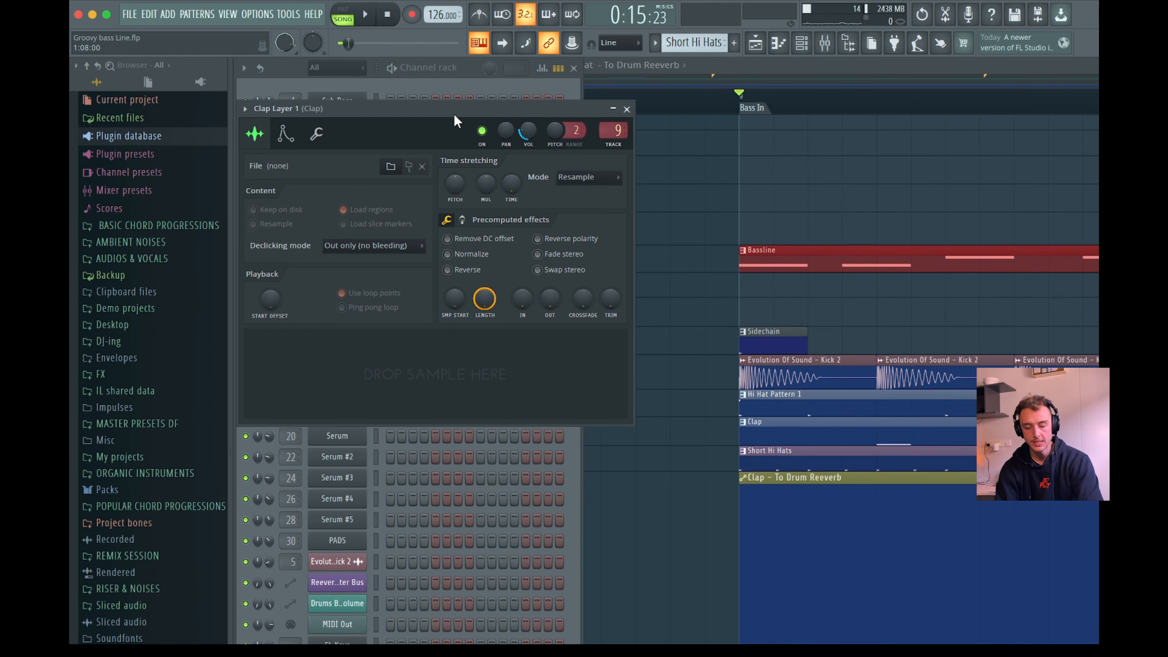
drag(454, 116, 677, 129)
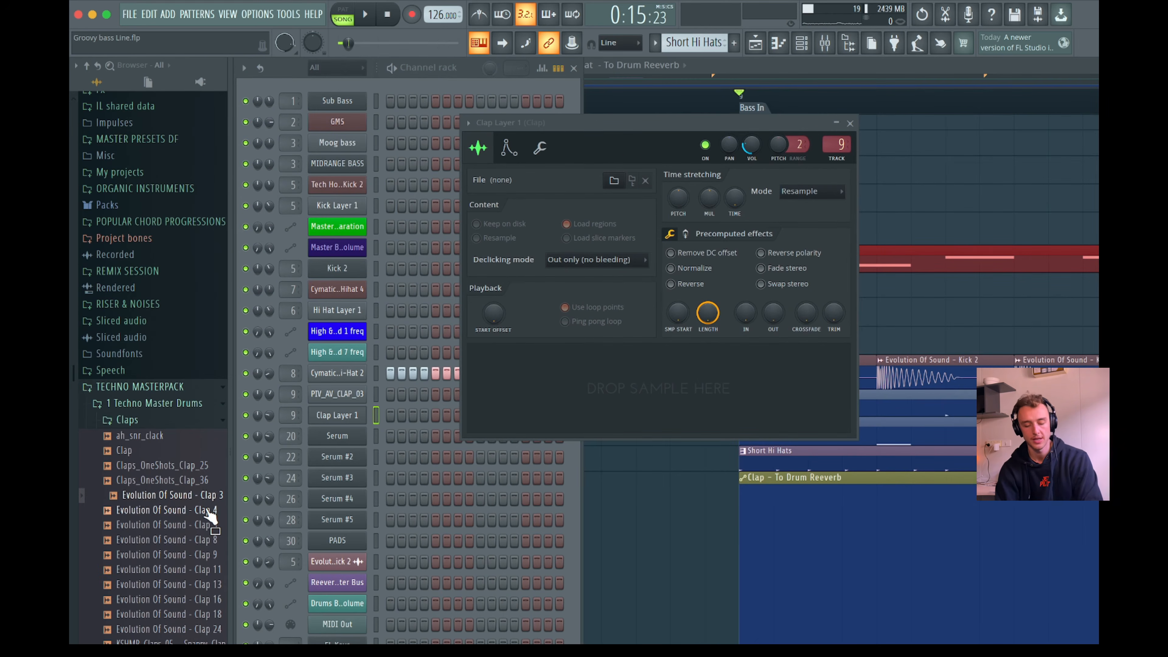
key(space)
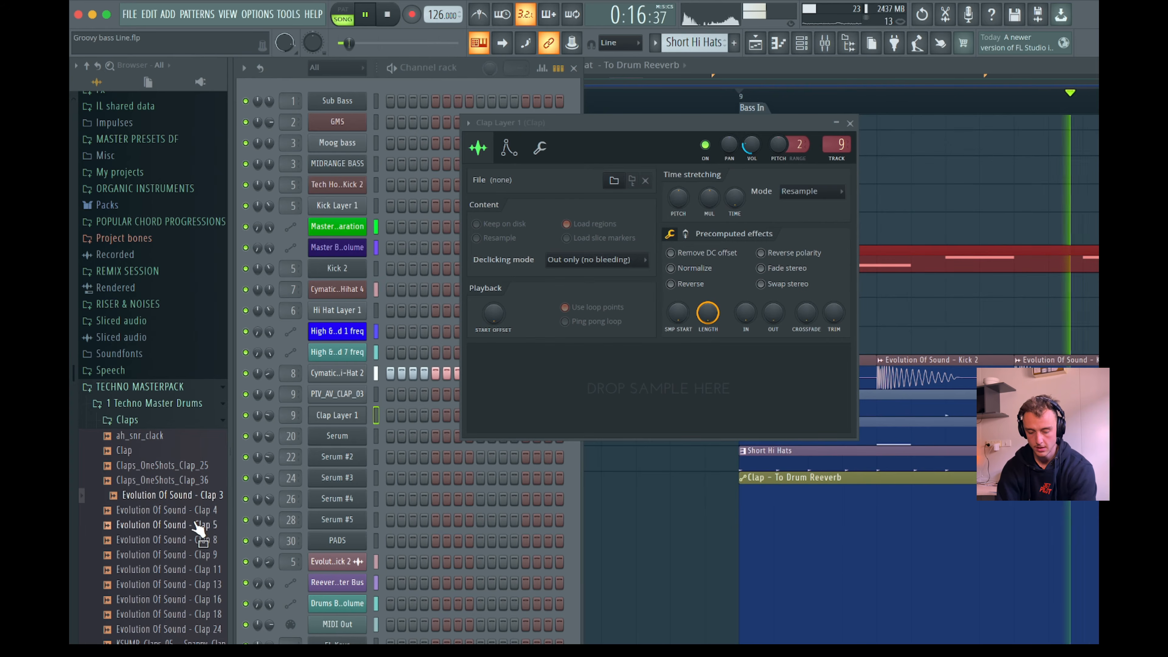
key(space)
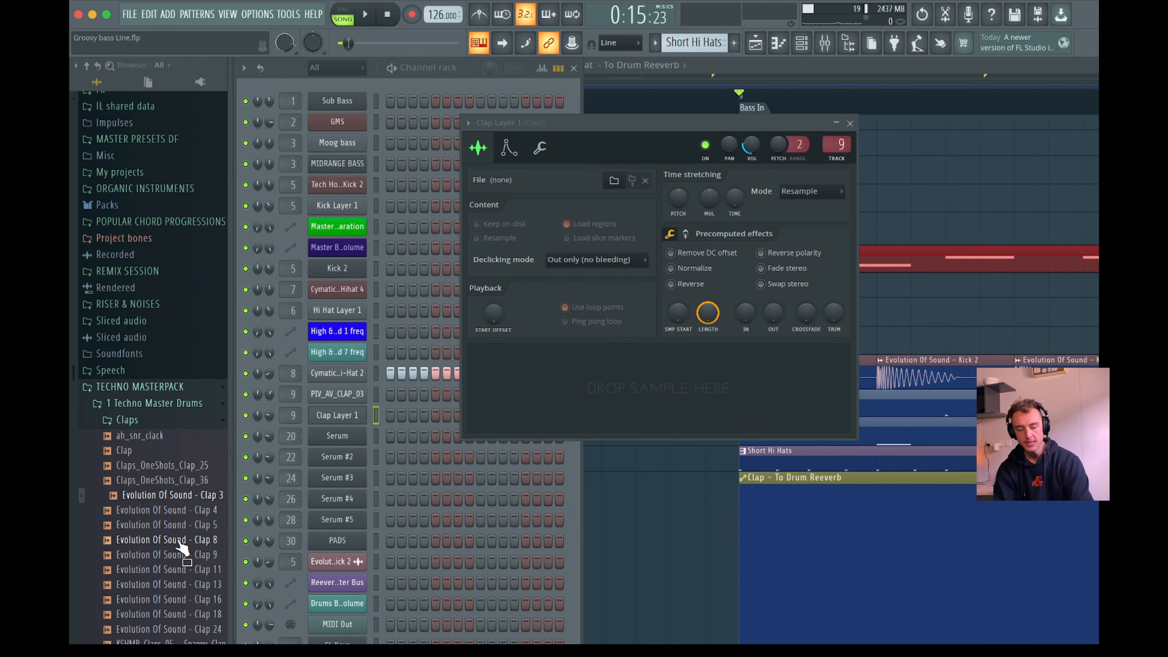
click(174, 540)
click(169, 527)
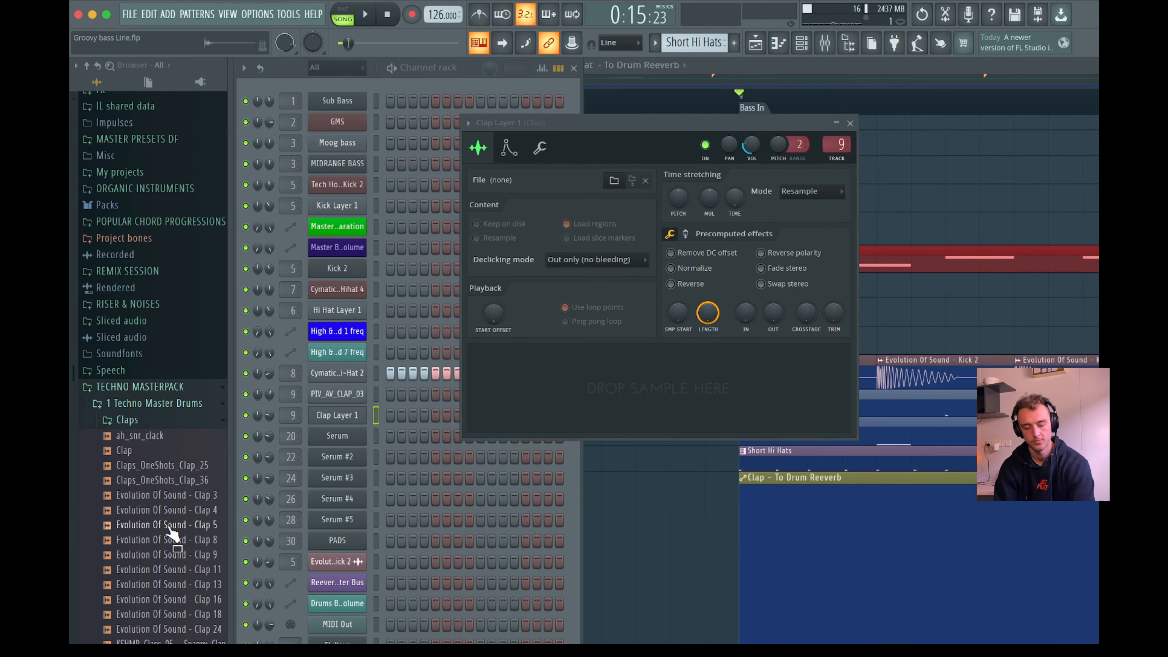
drag(165, 645, 642, 375)
click(850, 123)
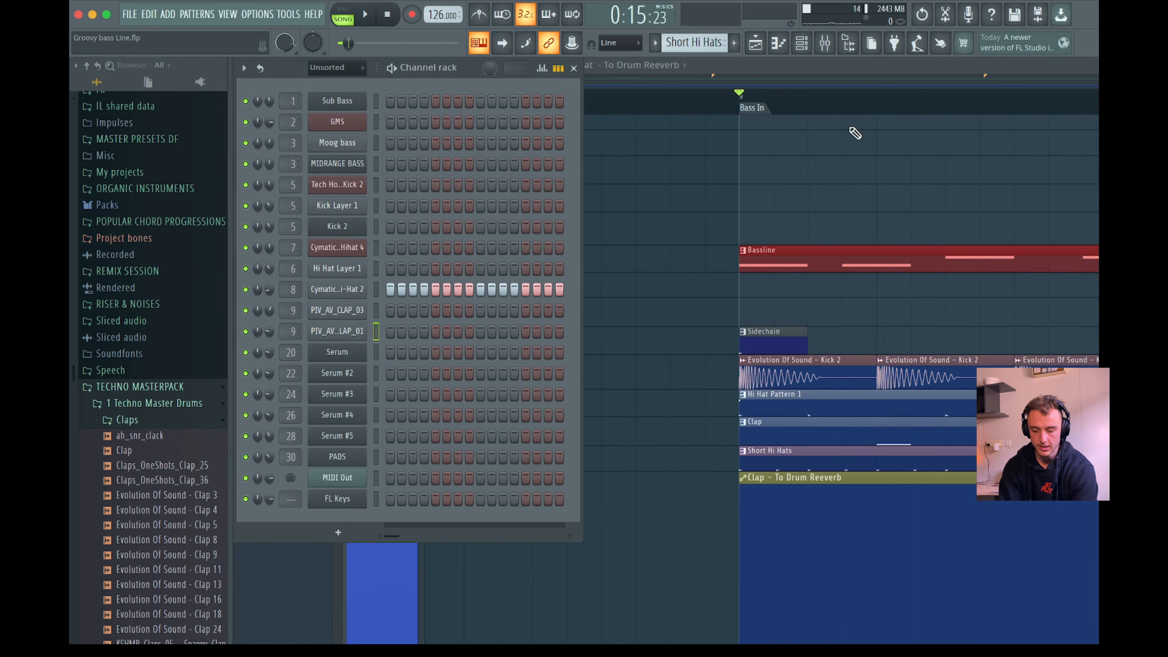
Copy all clap notes from the PIV_AV_CLAP_03 piano roll into the piano roll of the PIV_AV_CLAP_01 layer
double_click(771, 437)
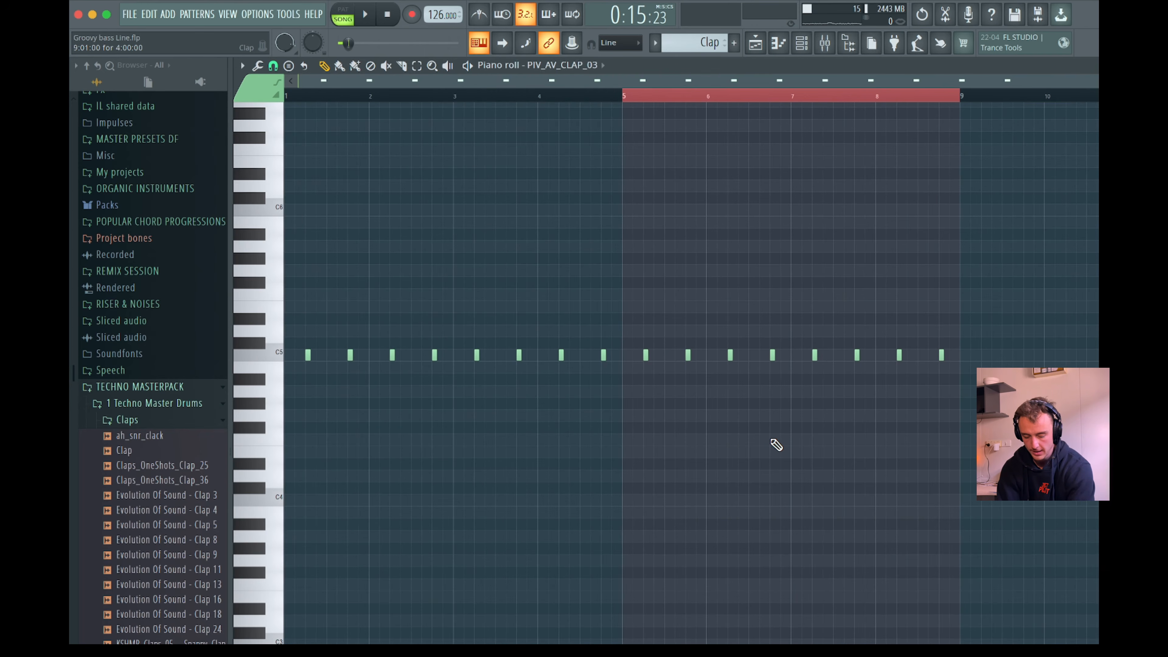
key(ctrl+a)
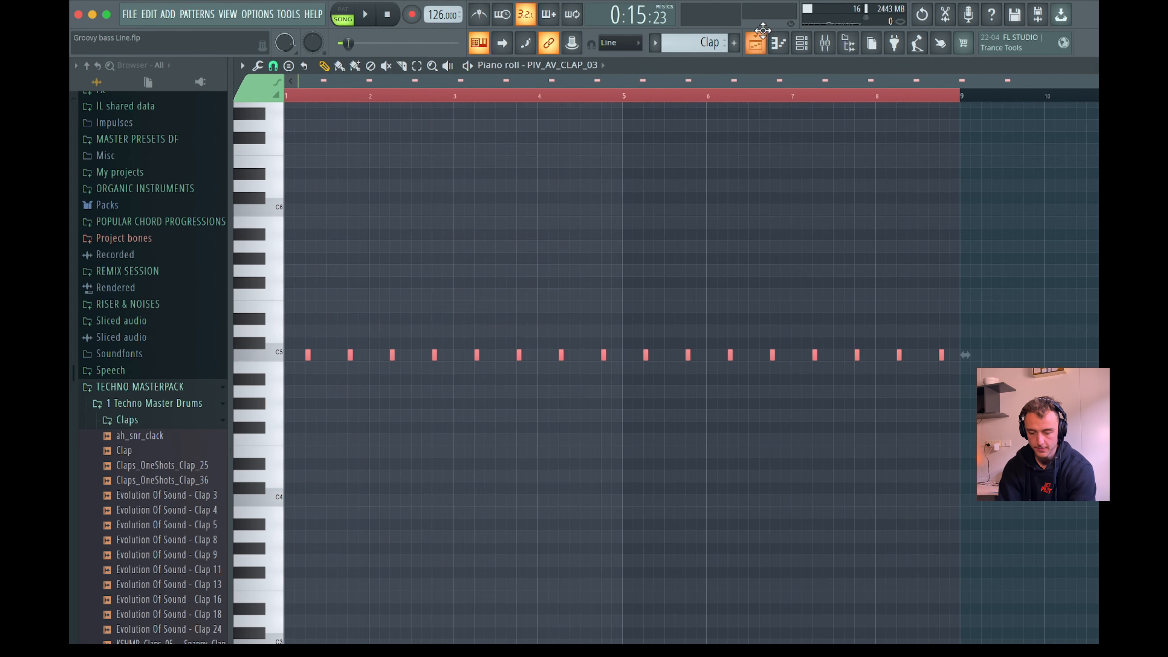
click(761, 42)
scroll(813, 222, down, 2)
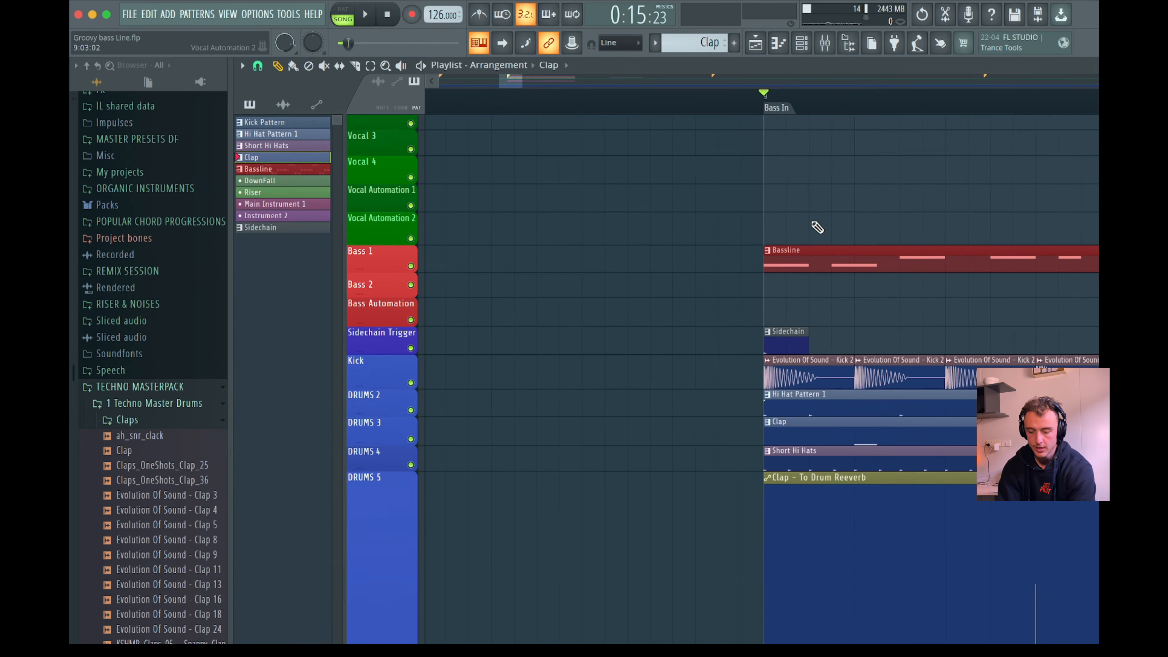
scroll(813, 223, right, 2)
click(801, 44)
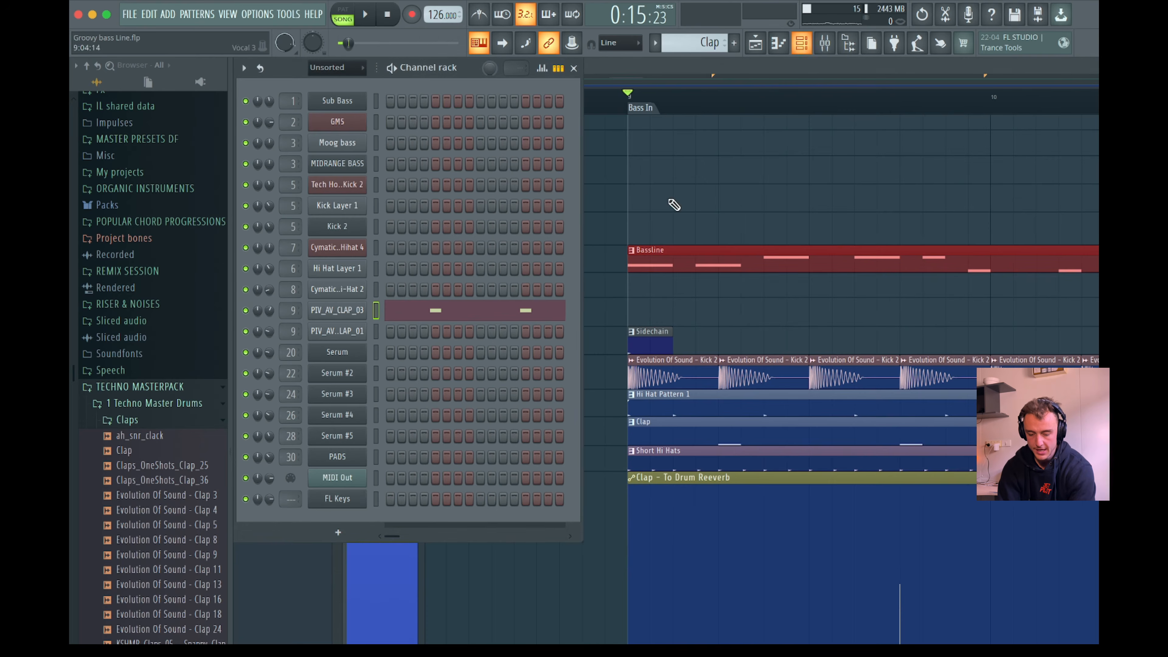
right_click(358, 333)
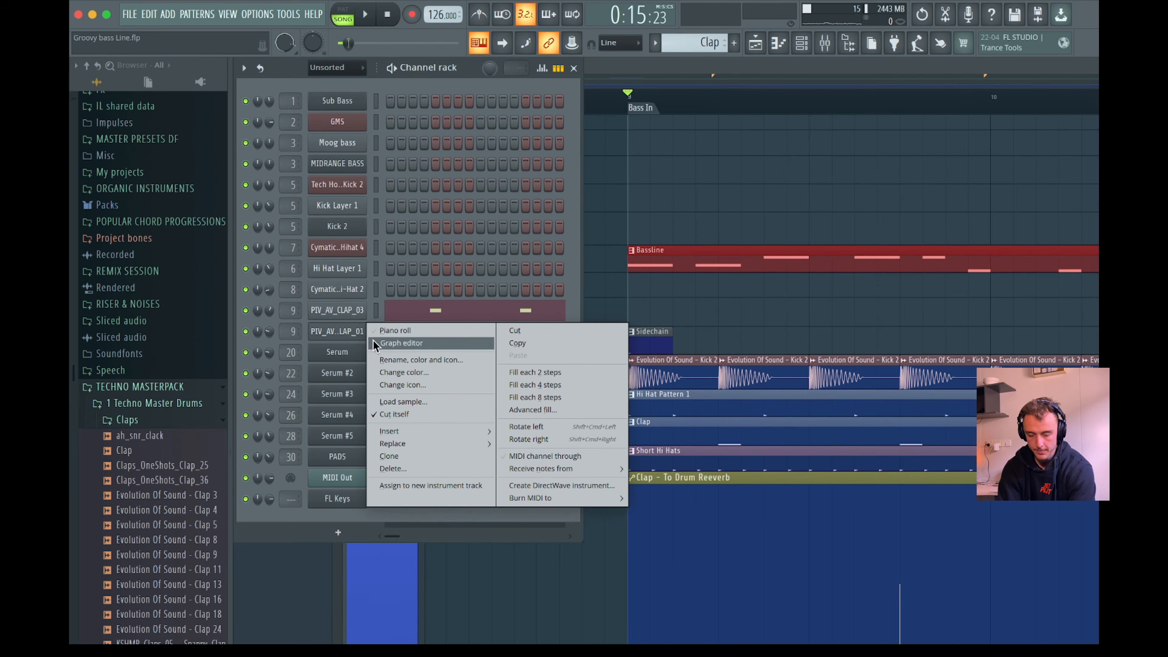
click(380, 332)
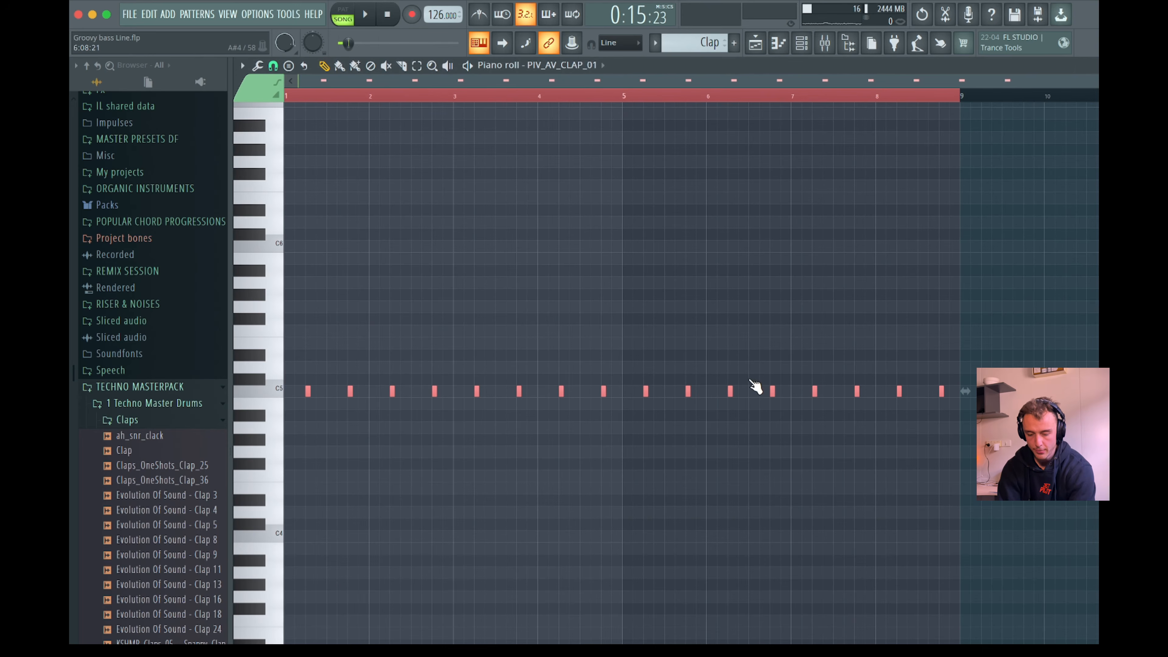
Thin the PIV_AV_CLAP_01 notes across all eight bars, keeping only the C5 hit on beat 4, and return to the playlist
scroll(391, 130, up, 3)
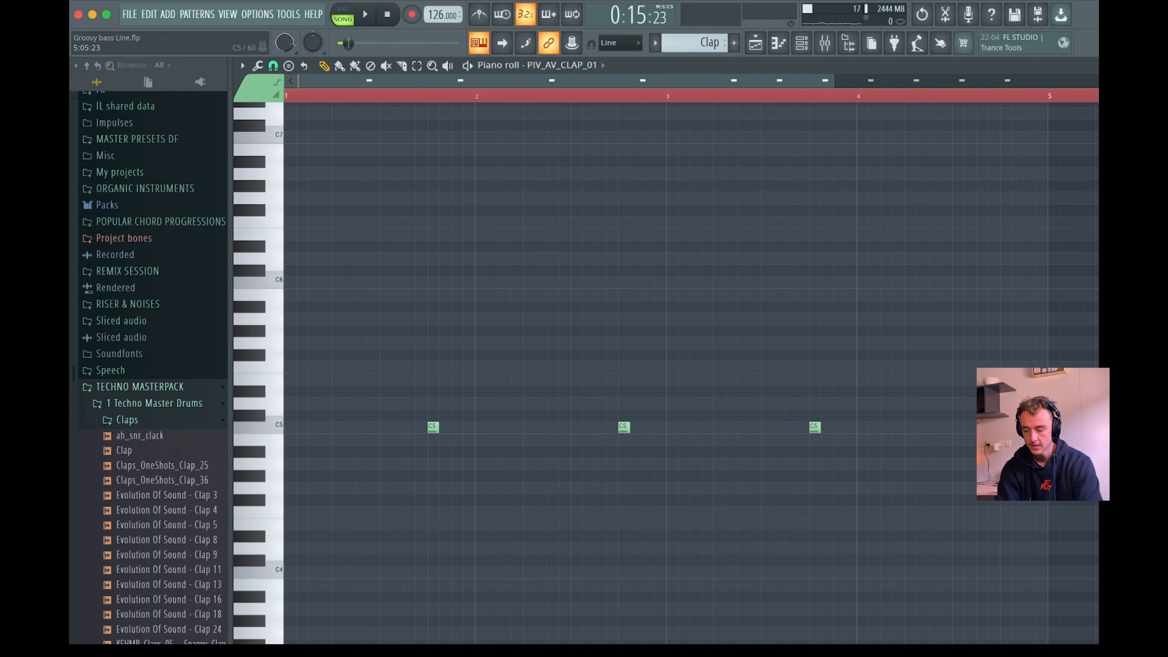
scroll(691, 373, right, 3)
scroll(691, 373, right, 4)
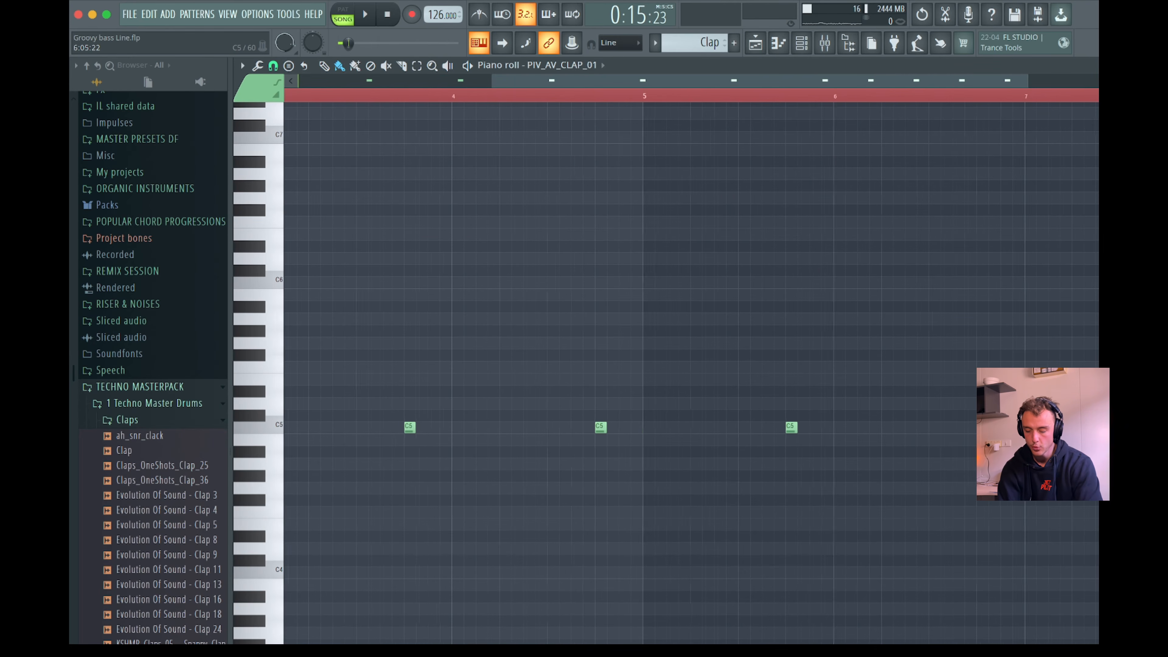
scroll(691, 373, right, 3)
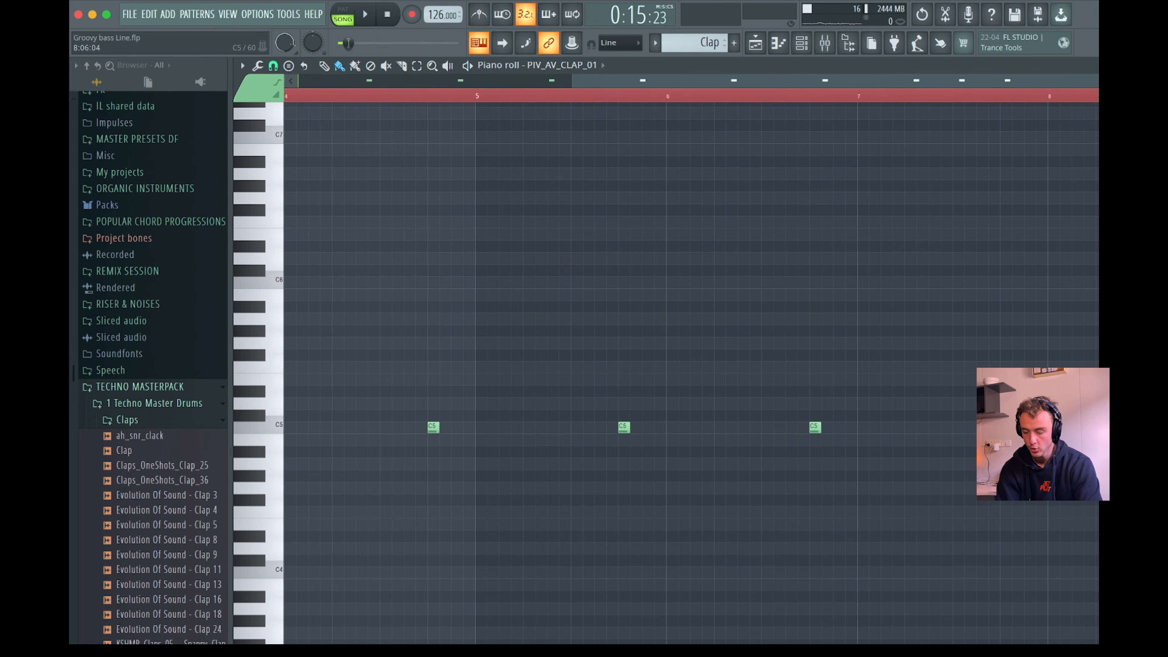
scroll(691, 373, down, 4)
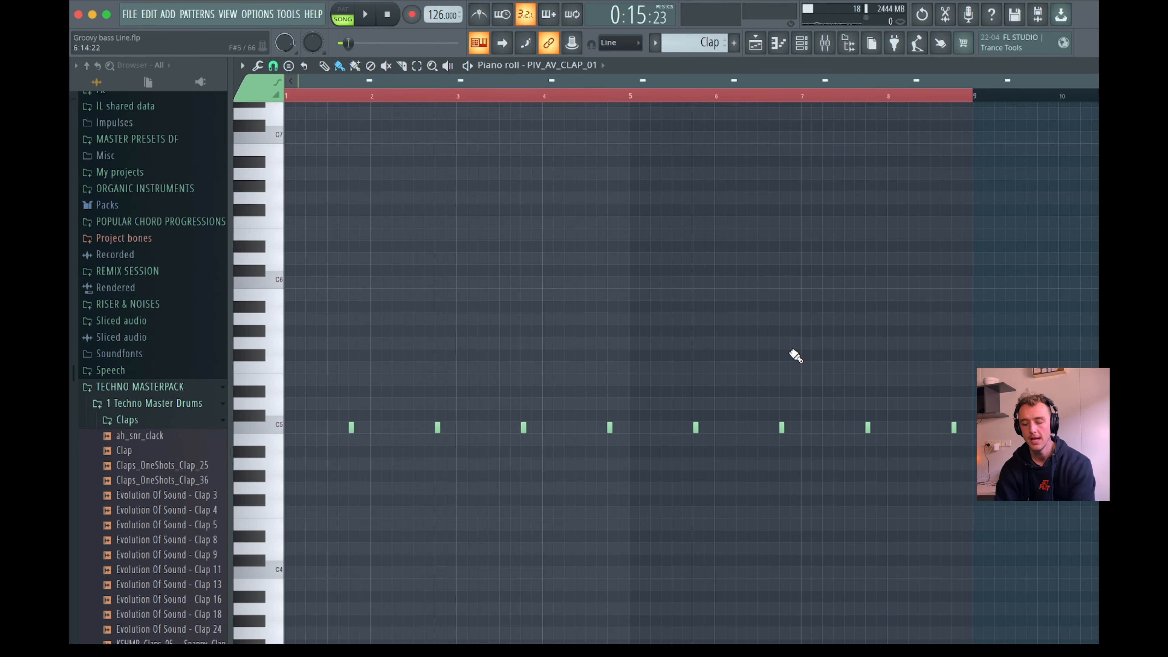
scroll(800, 322, up, 2)
click(756, 43)
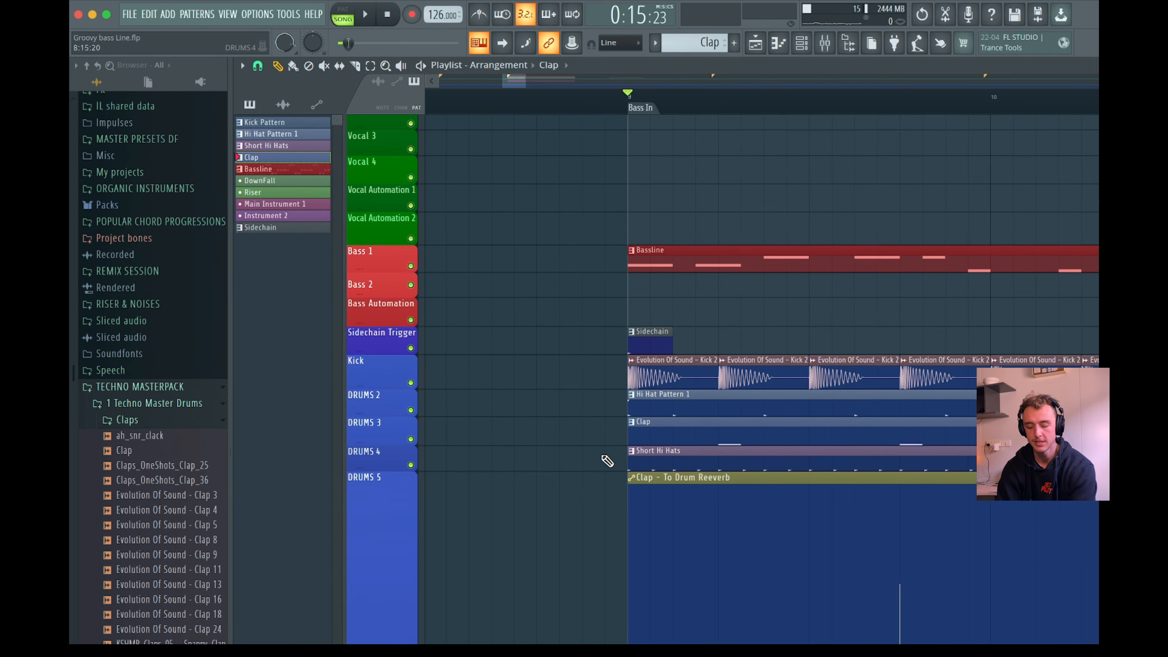
Play the arrangement from bar 9 and follow the PIV_AV_CLAP_01 layer's notes in the piano roll
scroll(881, 403, down, 2)
key(space)
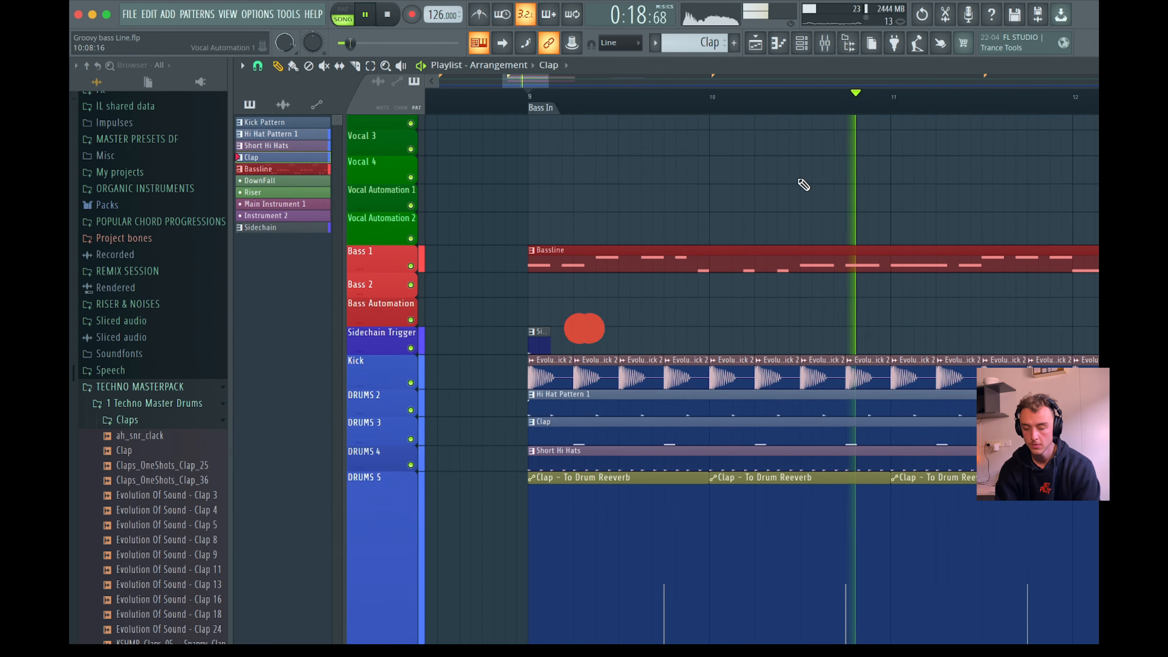
click(779, 45)
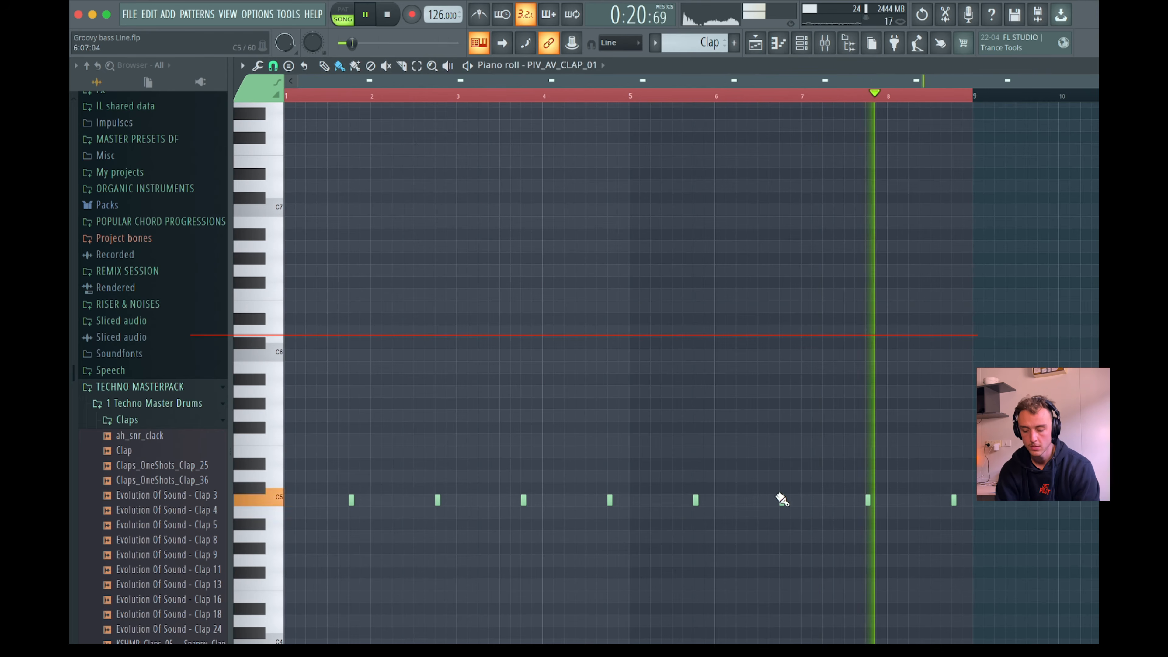
scroll(833, 417, down, 3)
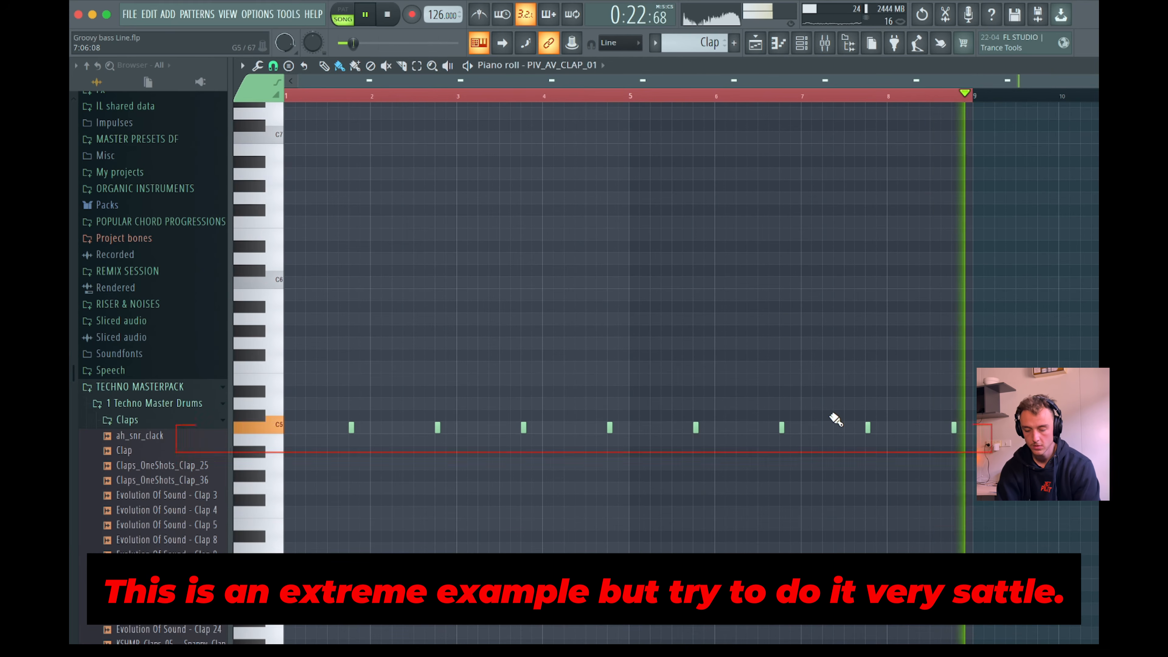
scroll(835, 418, down, 1)
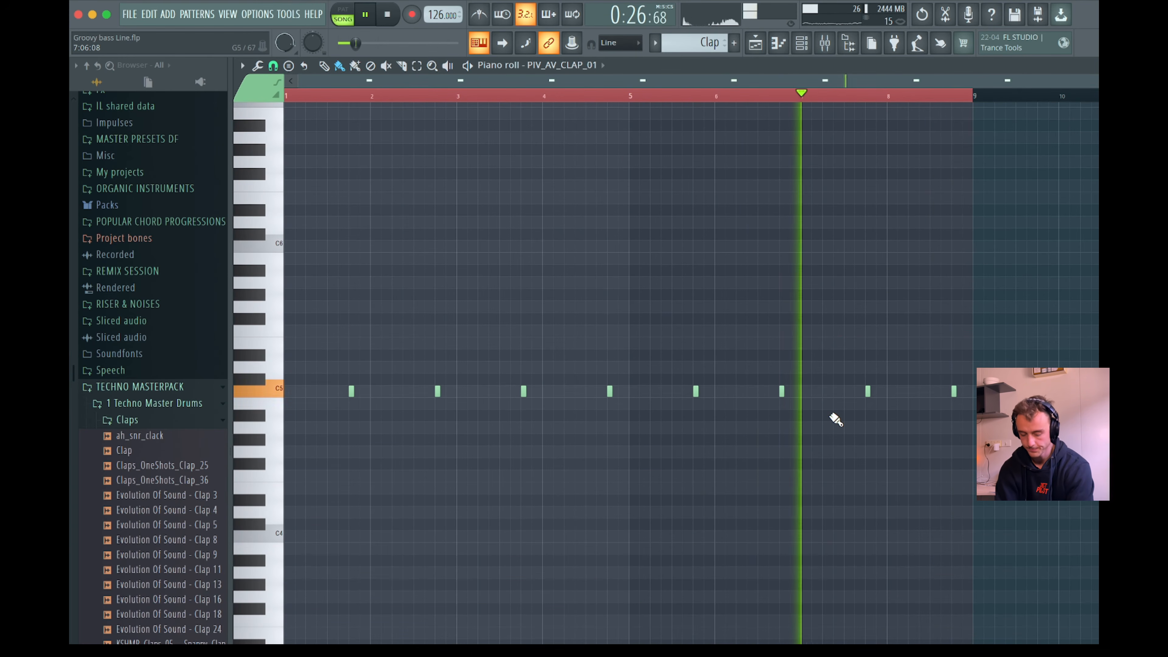
With playback running, replace the beat 4 clap in bar 8 of PIV_AV_CLAP_03 with C5 notes on steps 15 and 16
key(space)
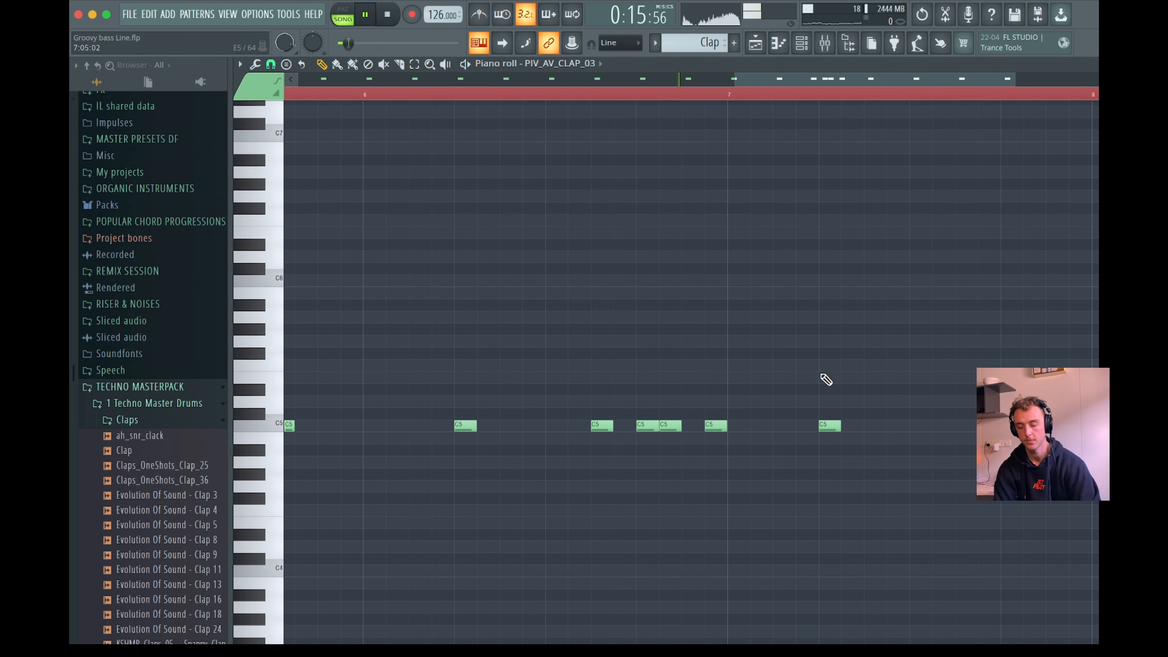
scroll(826, 379, down, 2)
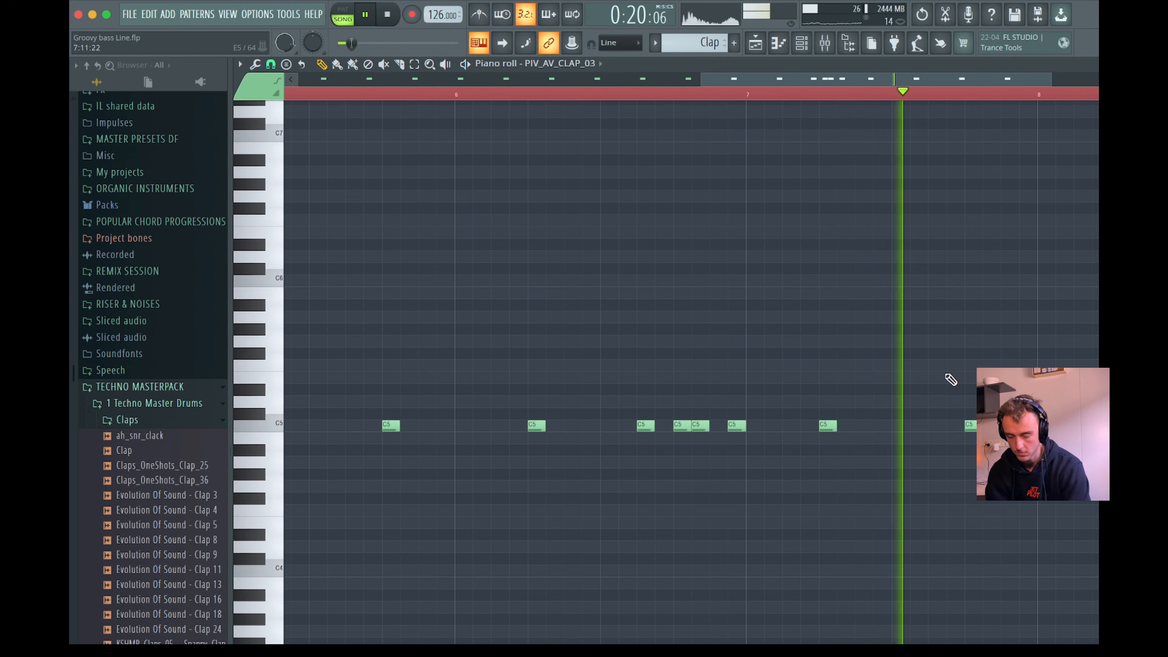
click(859, 389)
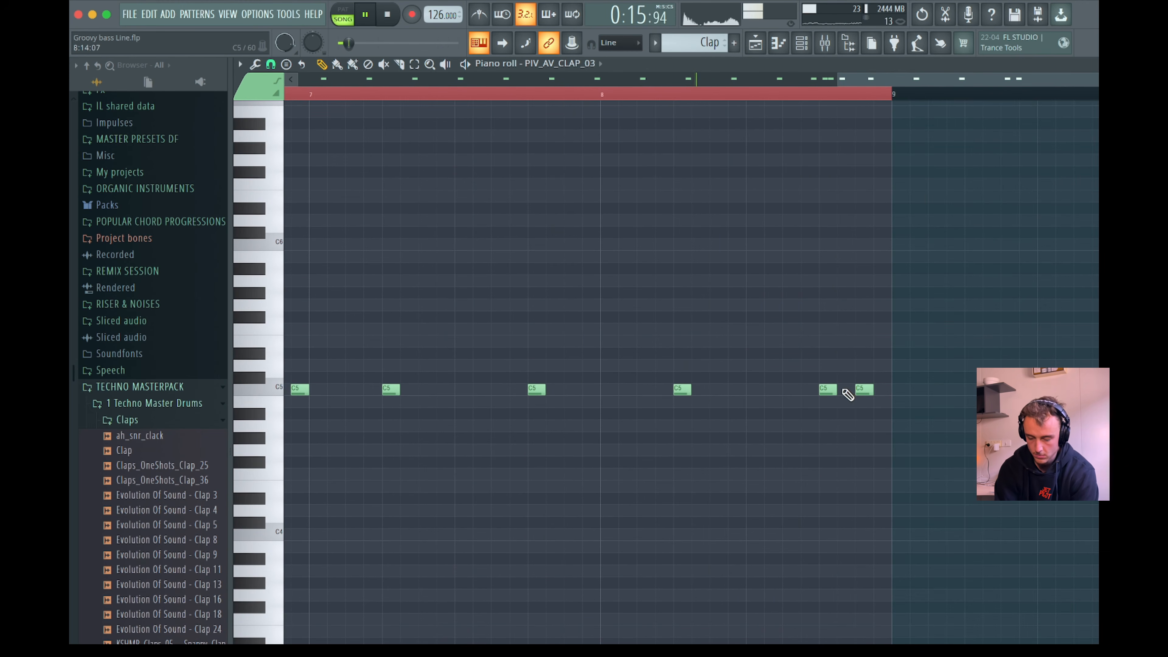
click(896, 389)
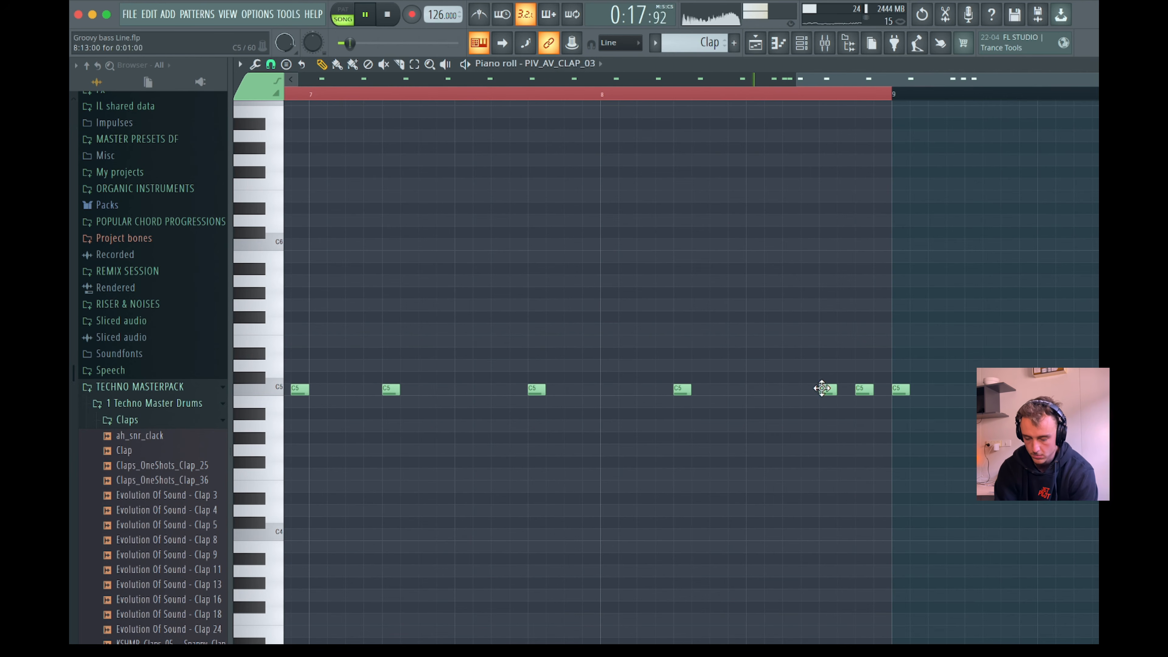
right_click(827, 389)
drag(899, 390, 881, 390)
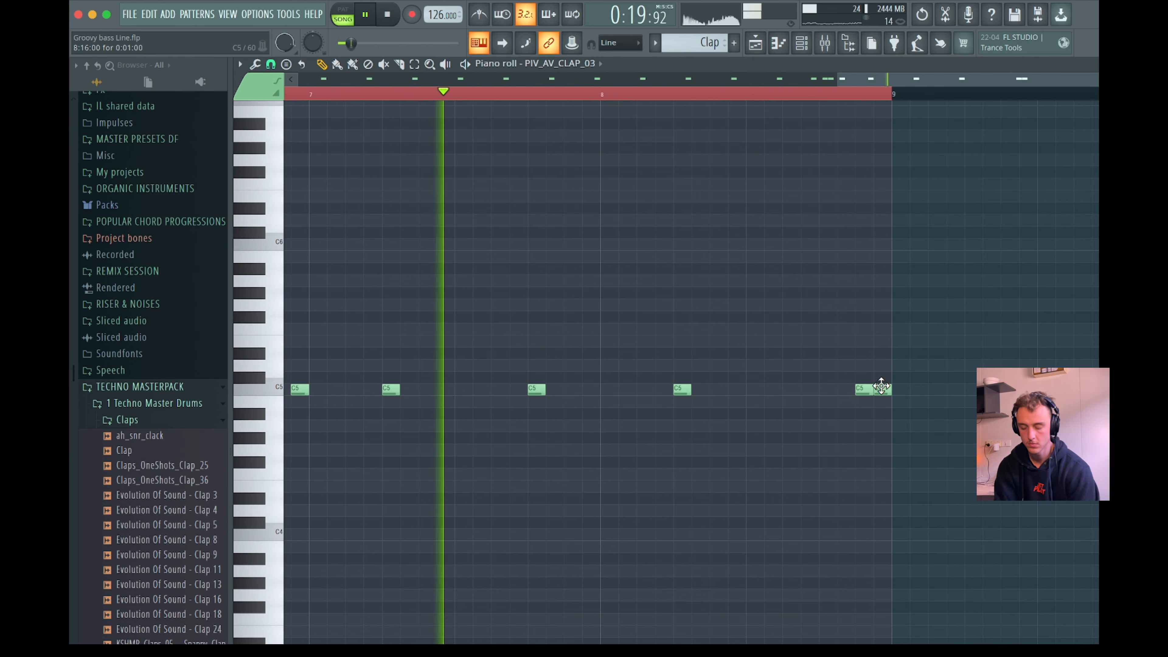